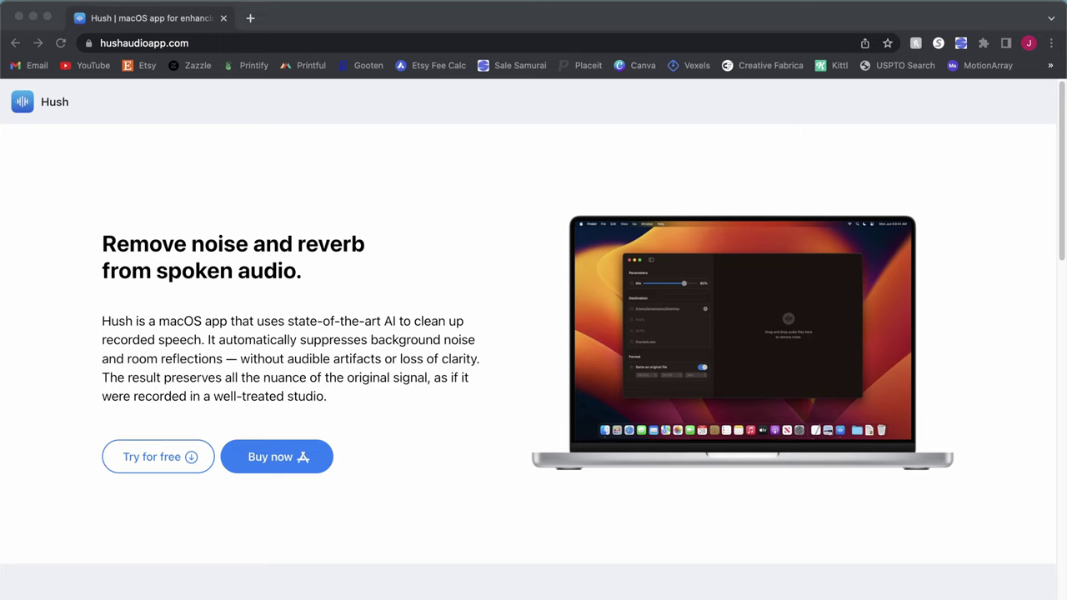
Step: Review the Hush product page, including the audio demo, features, specifications, system requirements and the 21-day trial offer
{"action": "left_click", "coordinate": [324, 170]}
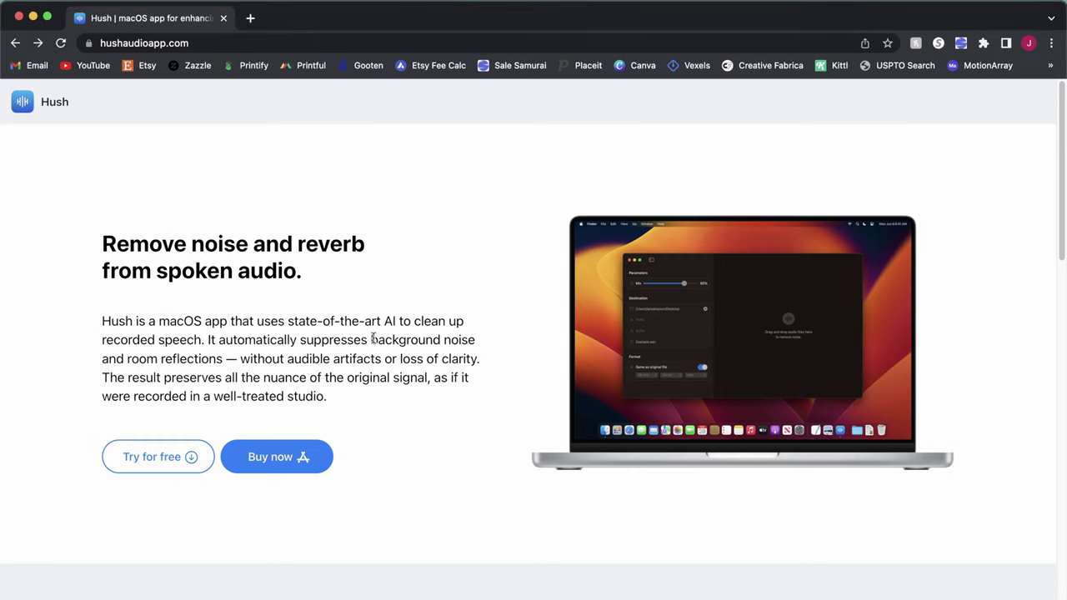
{"action": "scroll", "coordinate": [386, 382], "scroll_direction": "down", "scroll_amount": 5}
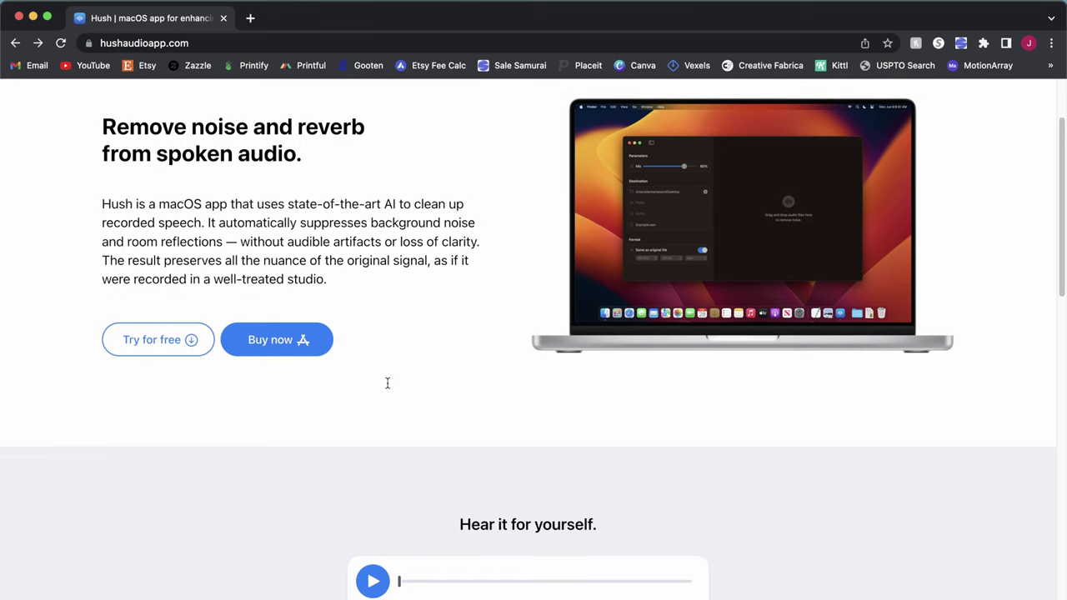
{"action": "scroll", "coordinate": [387, 383], "scroll_direction": "down", "scroll_amount": 6}
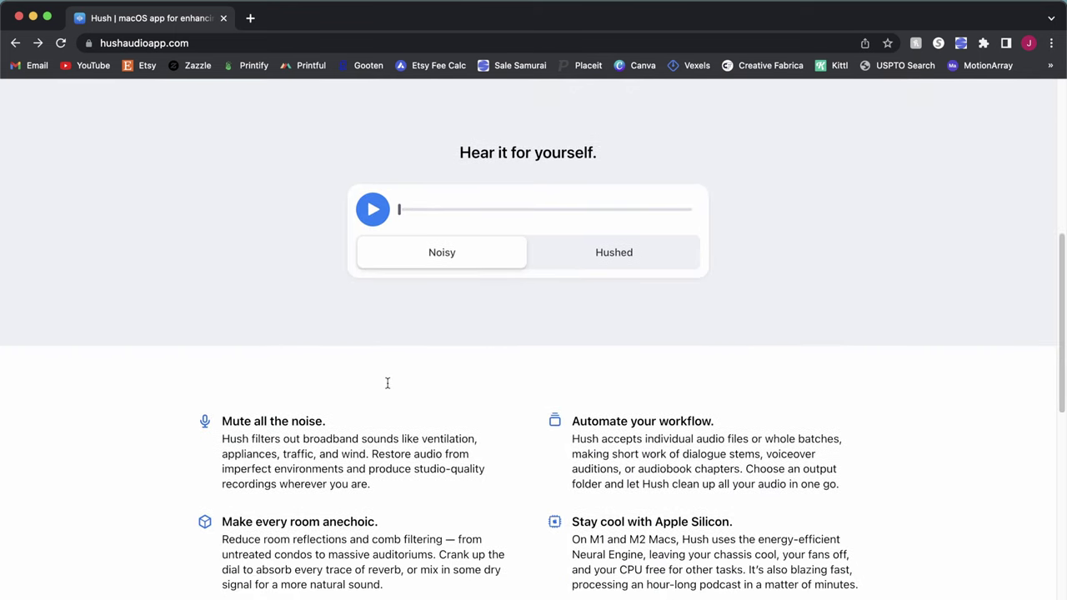
{"action": "scroll", "coordinate": [387, 382], "scroll_direction": "down", "scroll_amount": 6}
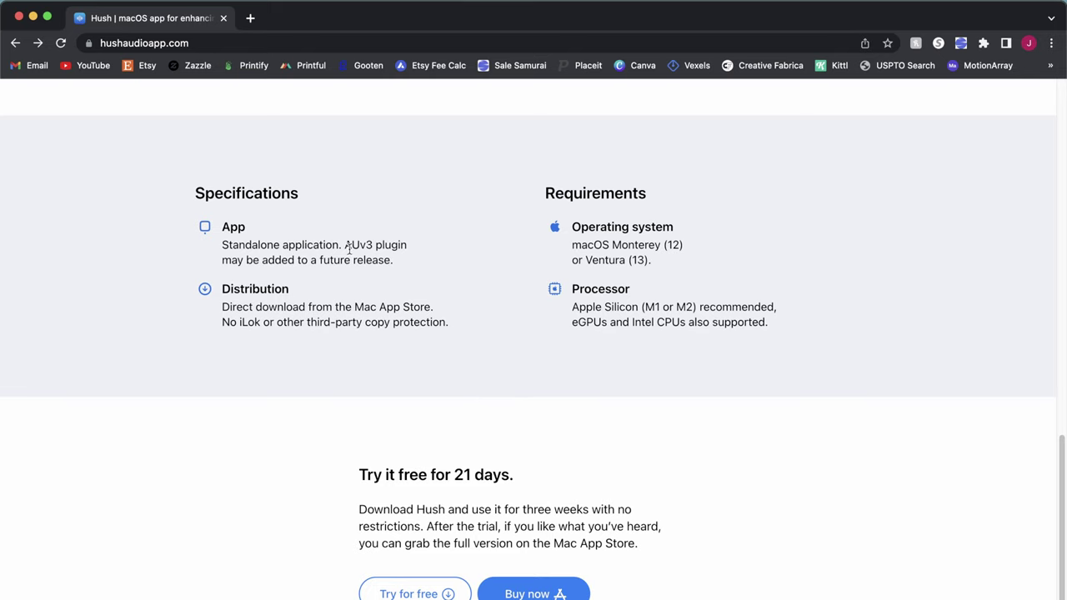
{"action": "left_click_drag", "start_coordinate": [348, 245], "coordinate": [385, 247]}
{"action": "left_click", "coordinate": [430, 268]}
{"action": "scroll", "coordinate": [674, 396], "scroll_direction": "up", "scroll_amount": 5}
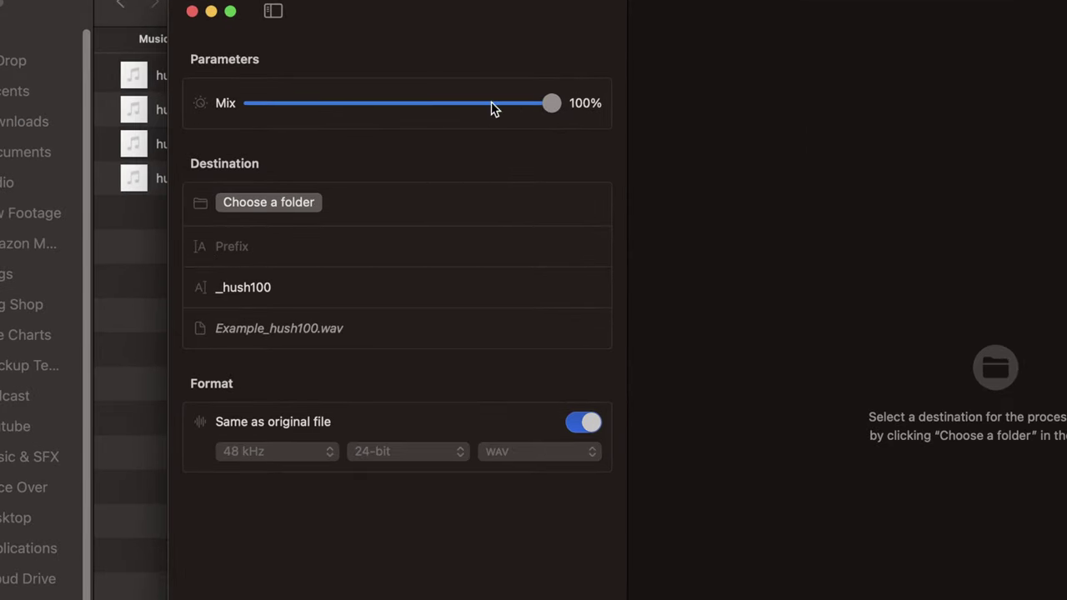
Step: Set the noise-removal mix to 100% and clear the suffix for the output file name
{"action": "left_click_drag", "start_coordinate": [546, 103], "coordinate": [569, 119]}
{"action": "key", "text": "Tab"}
{"action": "key", "text": "BackSpace"}
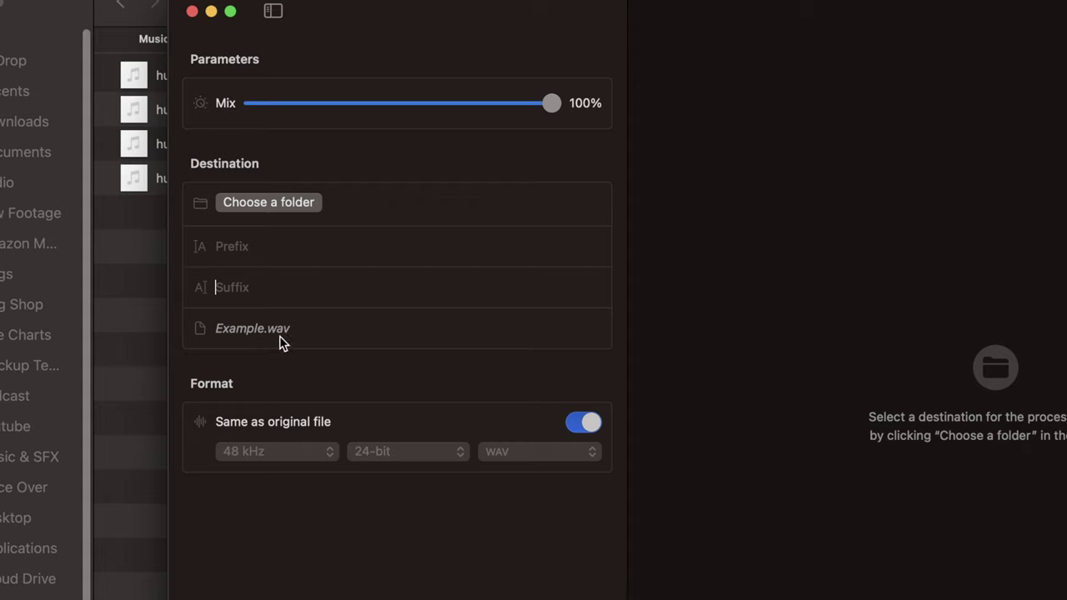
Step: Toggle whether the output format stays the same as the original file
{"action": "left_click", "coordinate": [584, 423]}
{"action": "left_click", "coordinate": [574, 422]}
{"action": "left_click", "coordinate": [577, 425]}
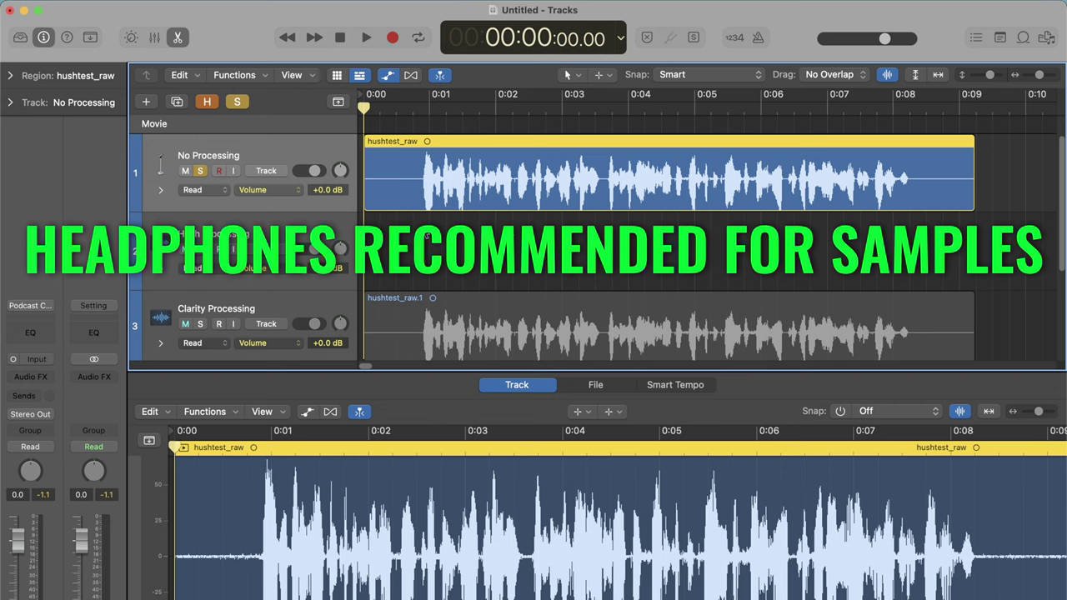
Step: Switch to Logic Pro and play the raw recording on the soloed No Processing track through to its end
{"action": "key", "text": "space"}
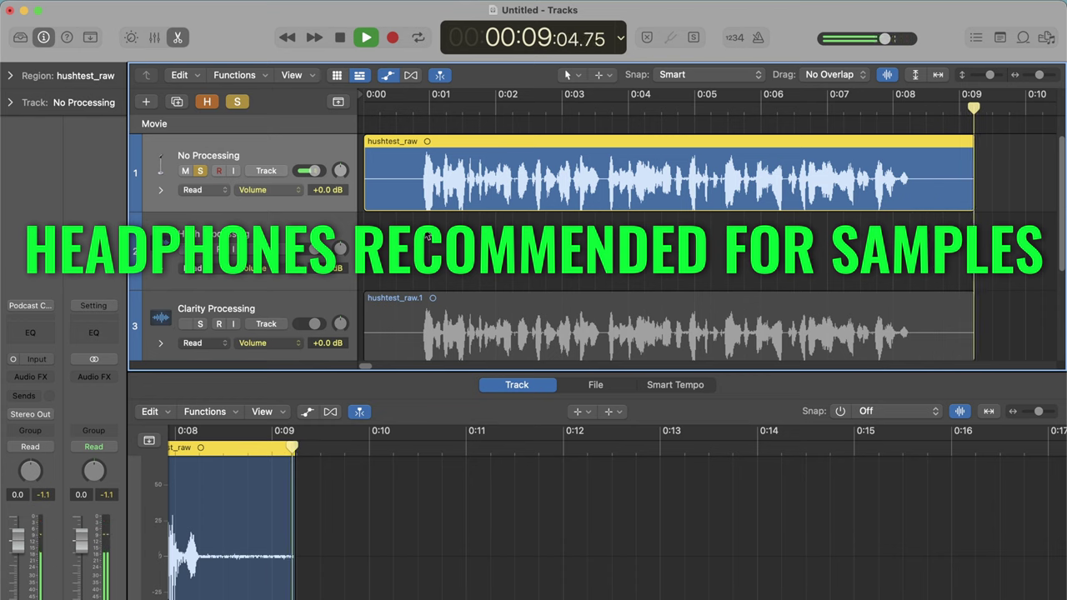
{"action": "key", "text": "space"}
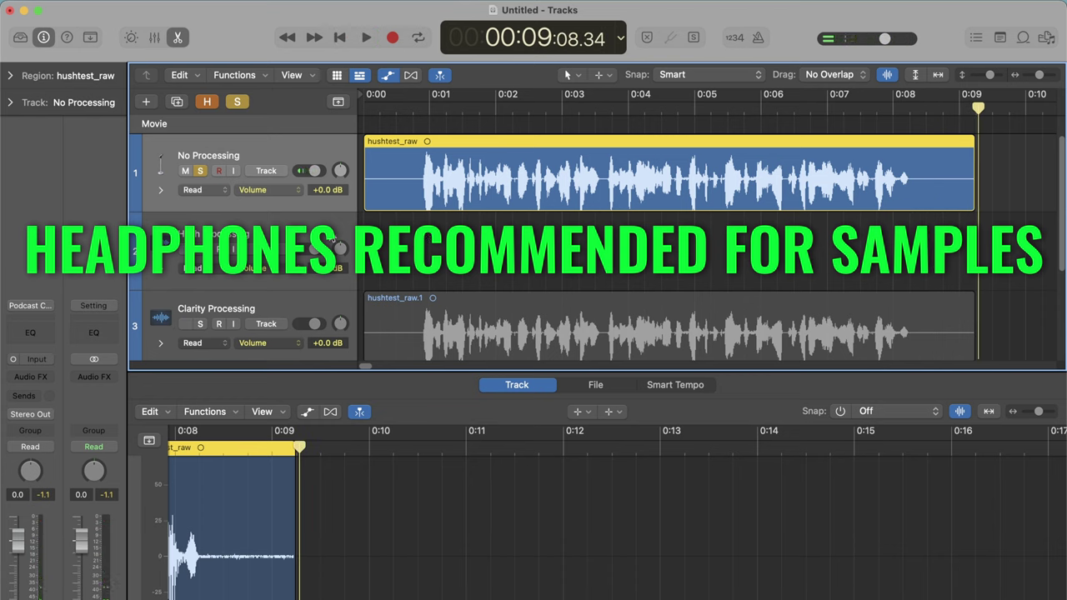
{"action": "scroll", "coordinate": [350, 220], "scroll_direction": "down", "scroll_amount": 1}
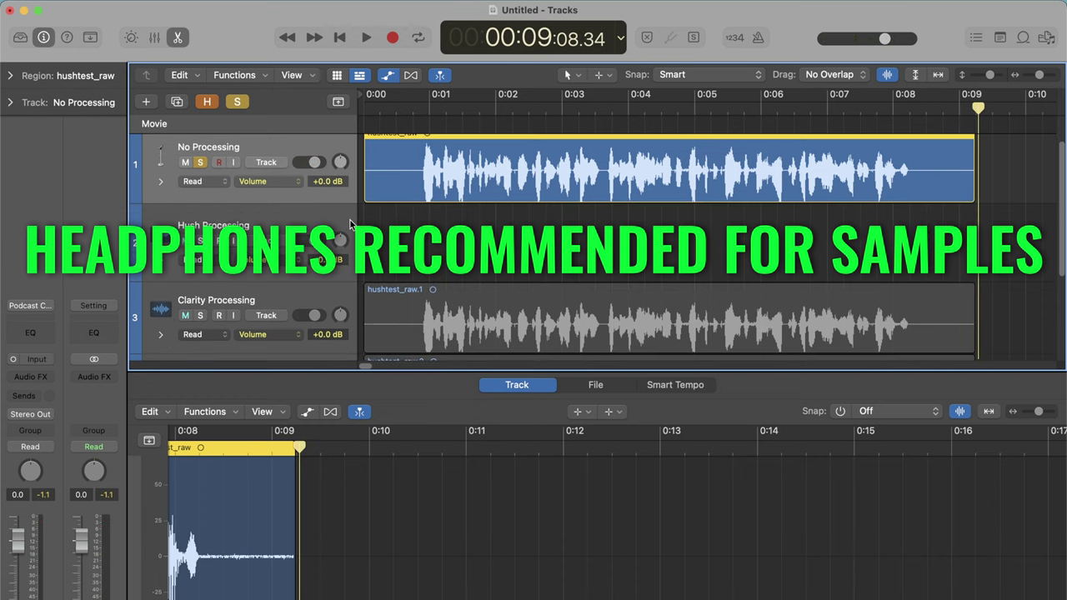
{"action": "scroll", "coordinate": [350, 220], "scroll_direction": "down", "scroll_amount": 2}
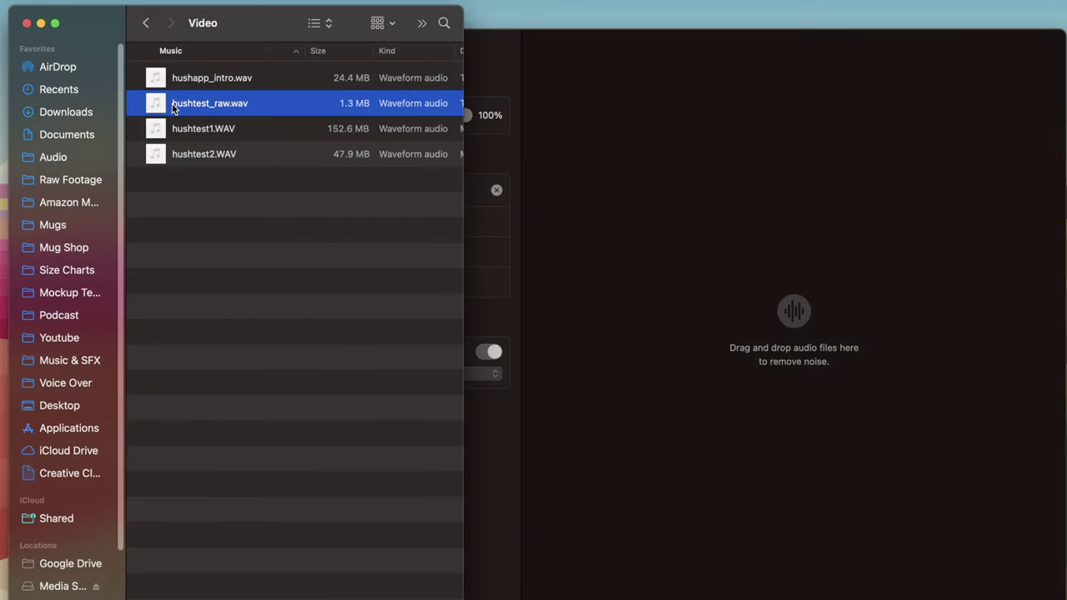
Step: Switch to Hush and process hushtest_raw.wav from the Video folder at 100% mix
{"action": "left_click_drag", "start_coordinate": [170, 107], "coordinate": [729, 242]}
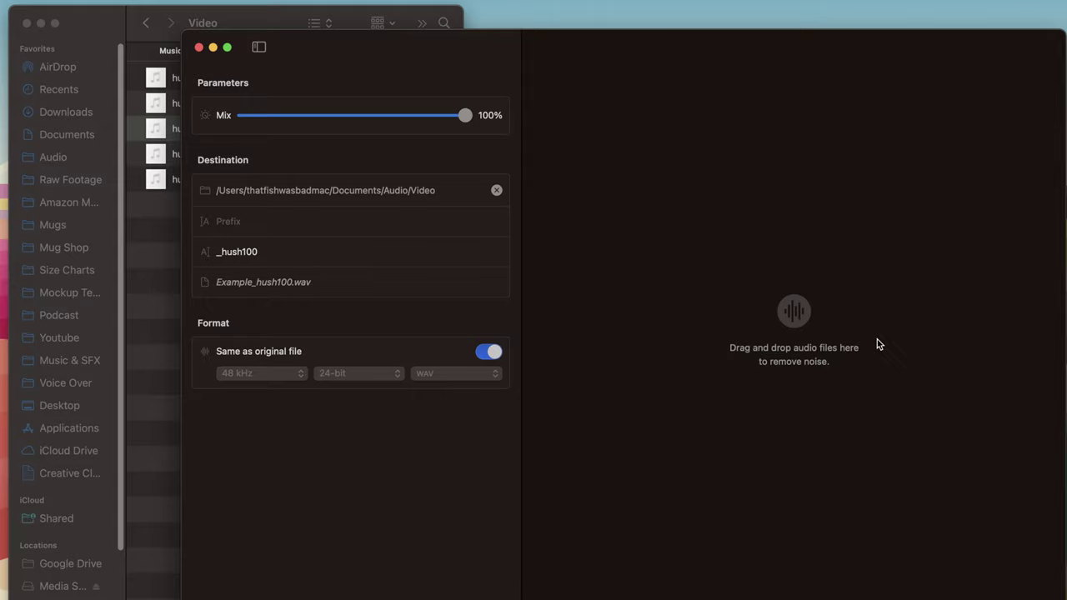
{"action": "left_click", "coordinate": [237, 129]}
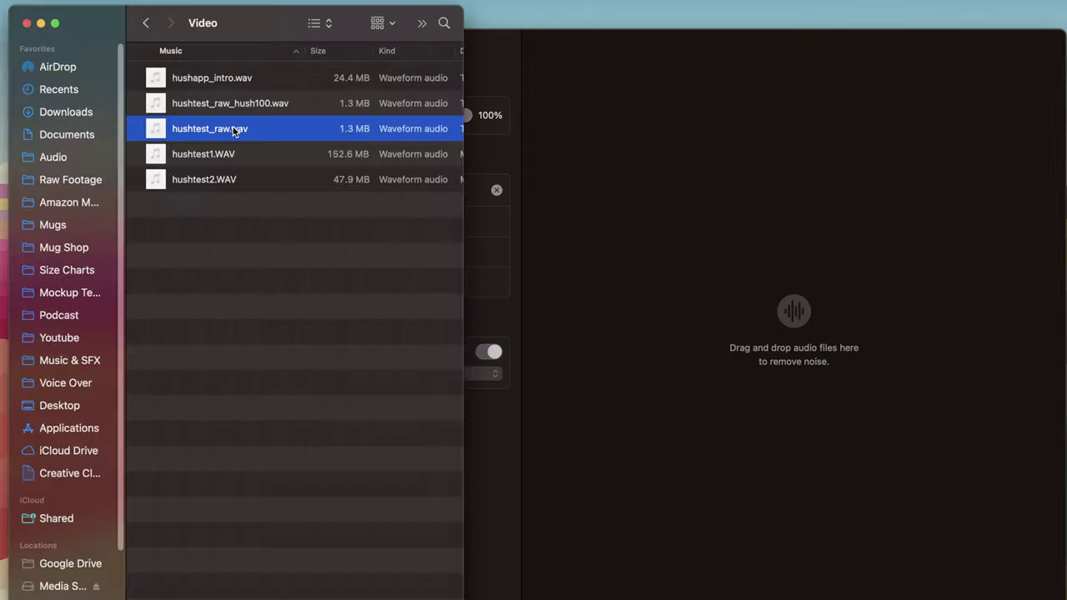
Step: Bring hushtest_raw_hush100.wav from Finder onto Logic Pro's Hush Processing track, with the region starting at 0:00
{"action": "left_click", "coordinate": [238, 114]}
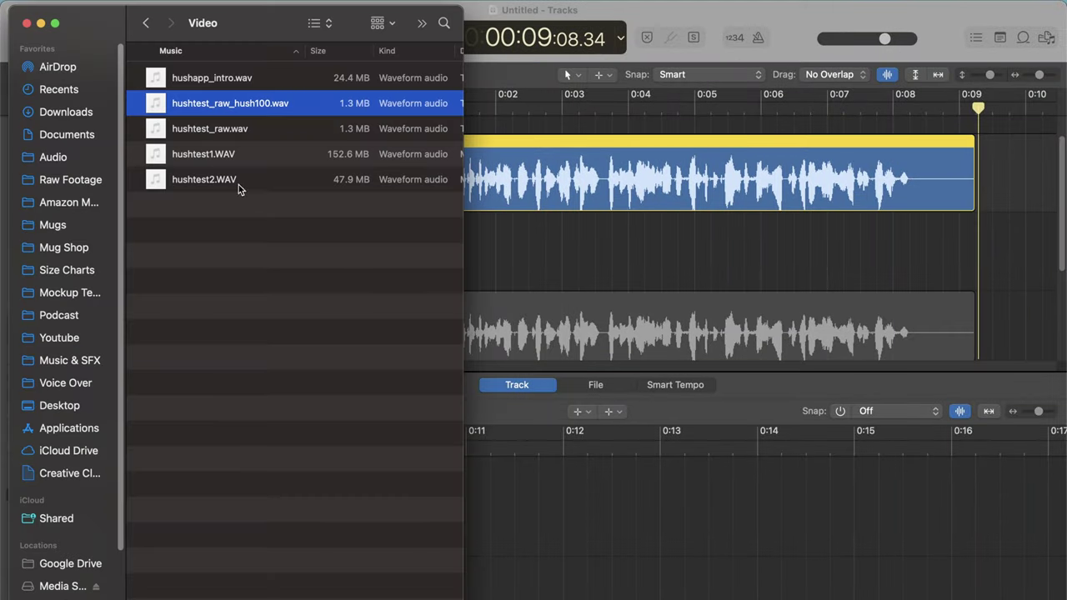
{"action": "left_click_drag", "start_coordinate": [191, 105], "coordinate": [553, 269]}
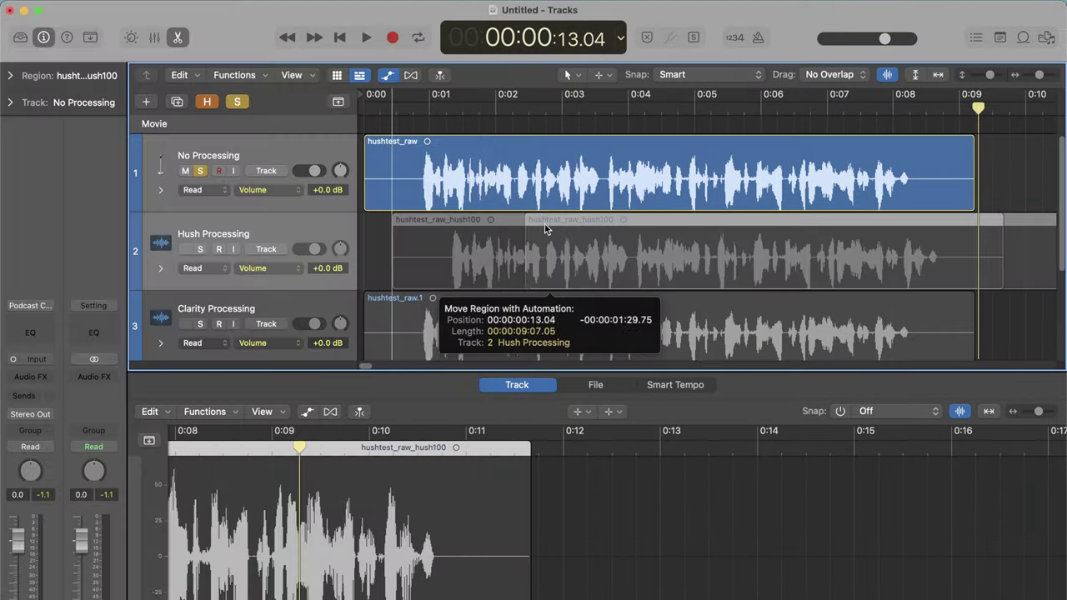
{"action": "left_click_drag", "start_coordinate": [534, 227], "coordinate": [492, 228]}
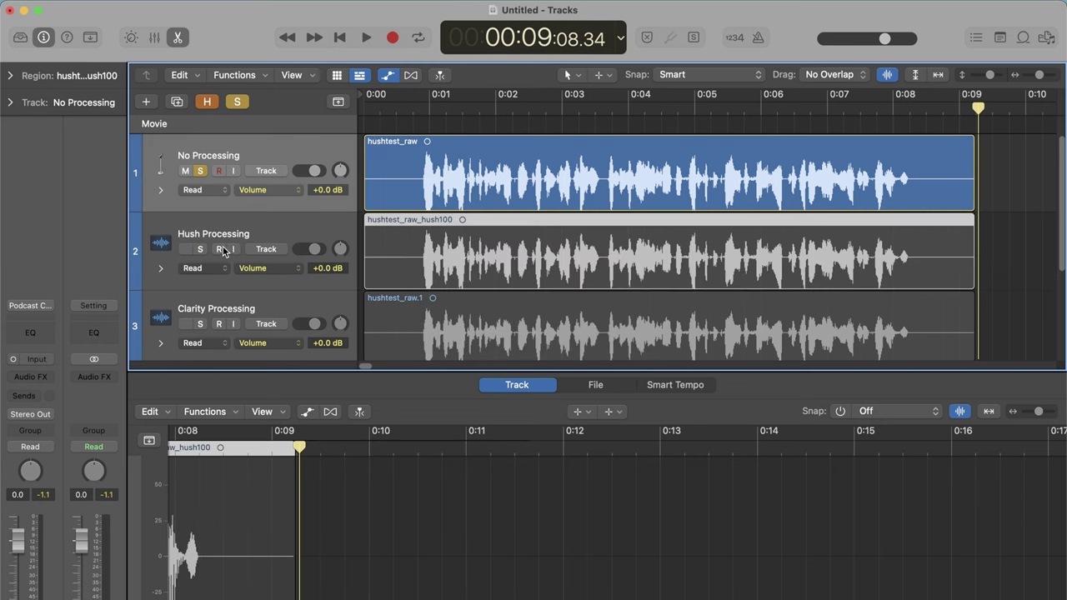
Step: Play the first few seconds of the soloed No Processing track from 0:00, and stop playback
{"action": "left_click", "coordinate": [232, 219]}
{"action": "left_click", "coordinate": [200, 178]}
{"action": "left_click", "coordinate": [360, 106]}
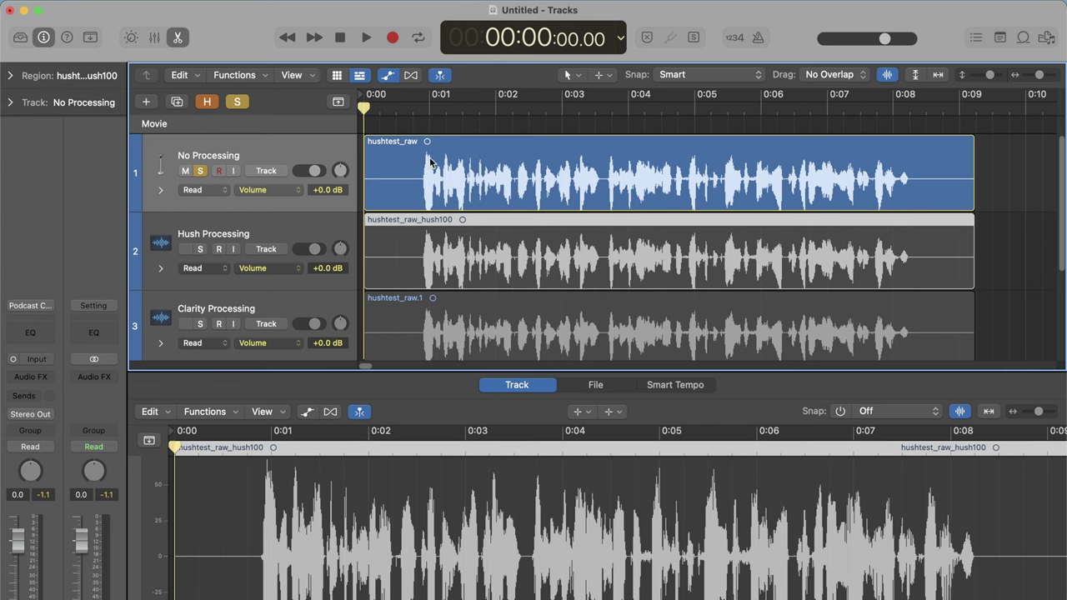
{"action": "key", "text": "space"}
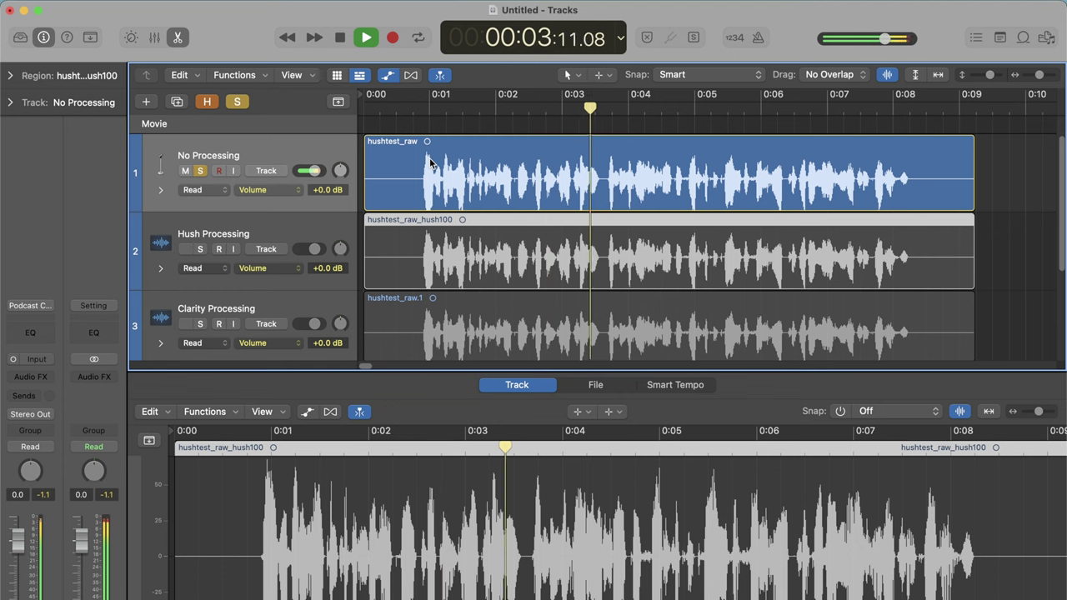
{"action": "key", "text": "space"}
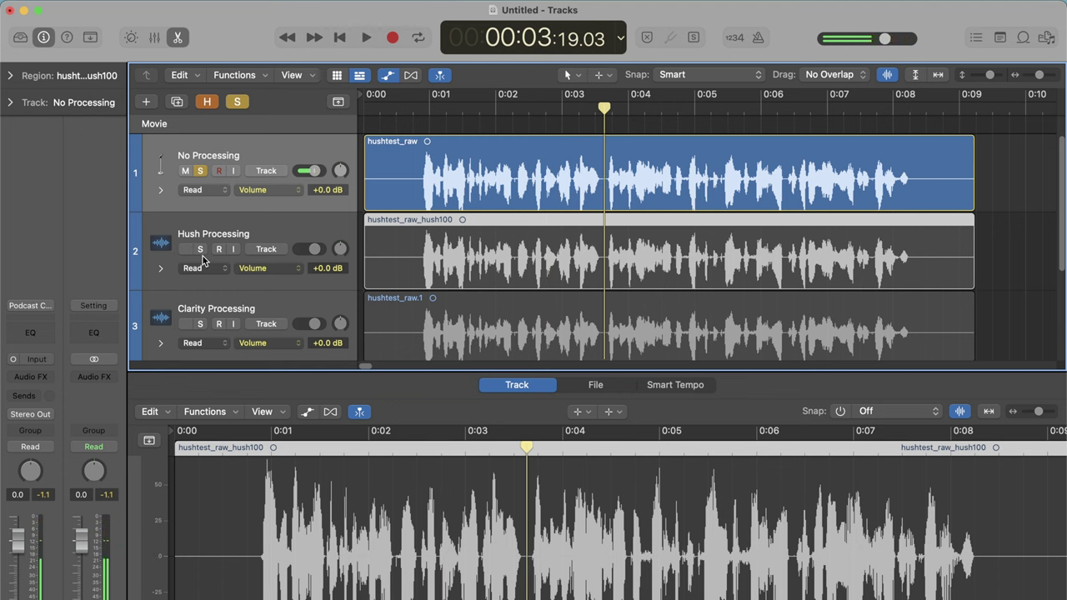
Step: Solo the Hush Processing track and play the cleaned recording from the start to its end
{"action": "left_click", "coordinate": [201, 249]}
{"action": "key", "text": "Return"}
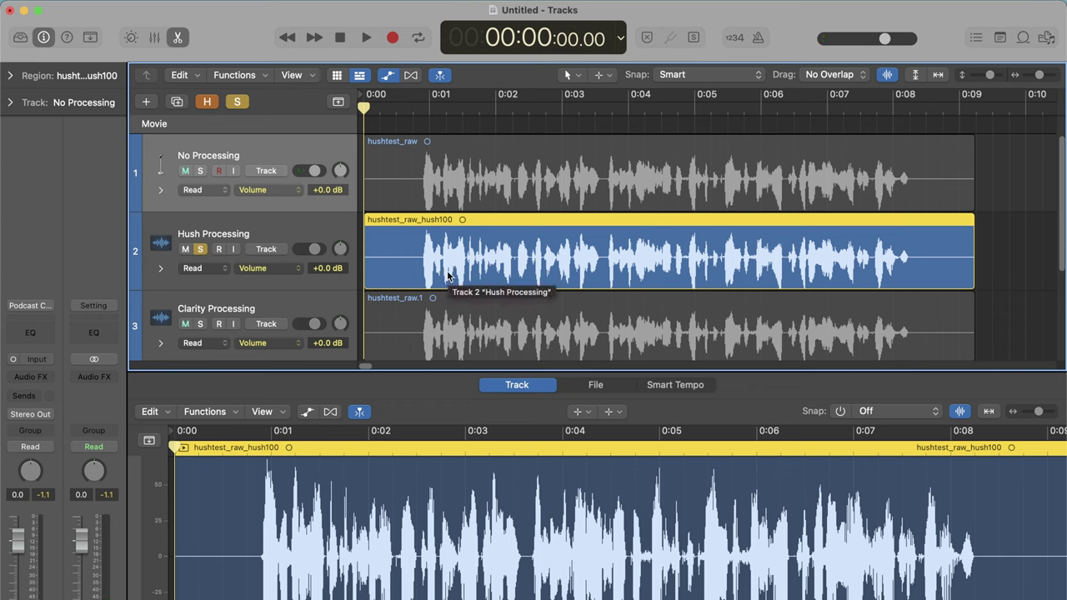
{"action": "key", "text": "space"}
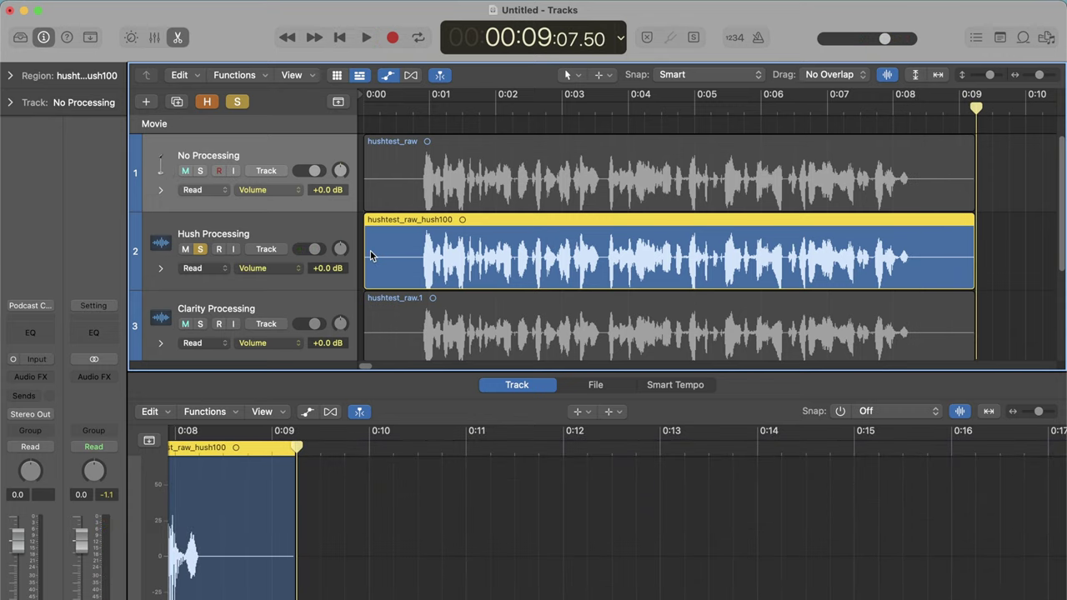
{"action": "mouse_move", "coordinate": [253, 254]}
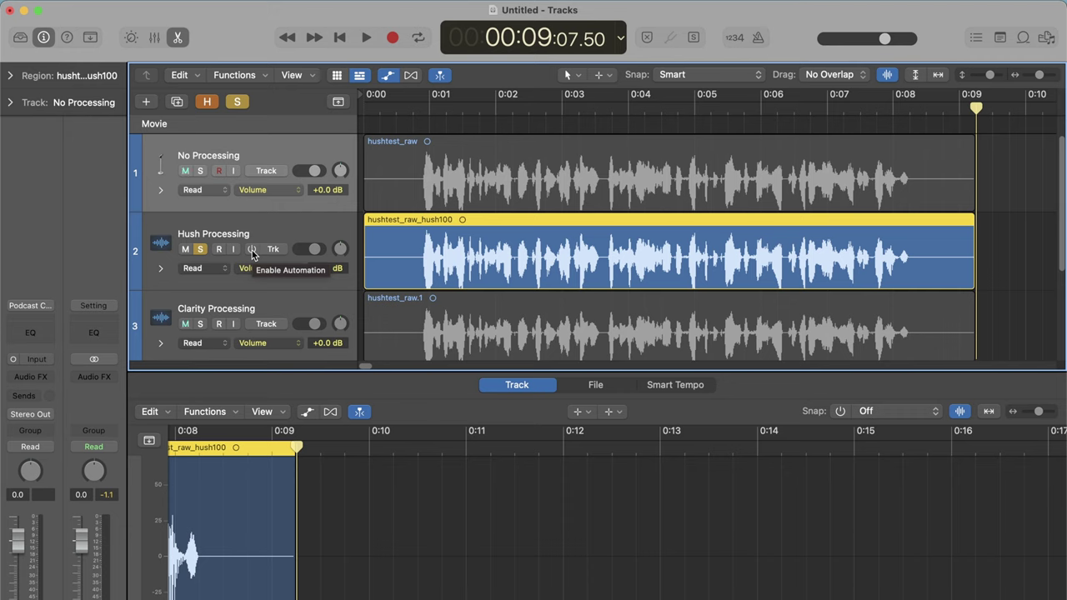
{"action": "key", "text": "space"}
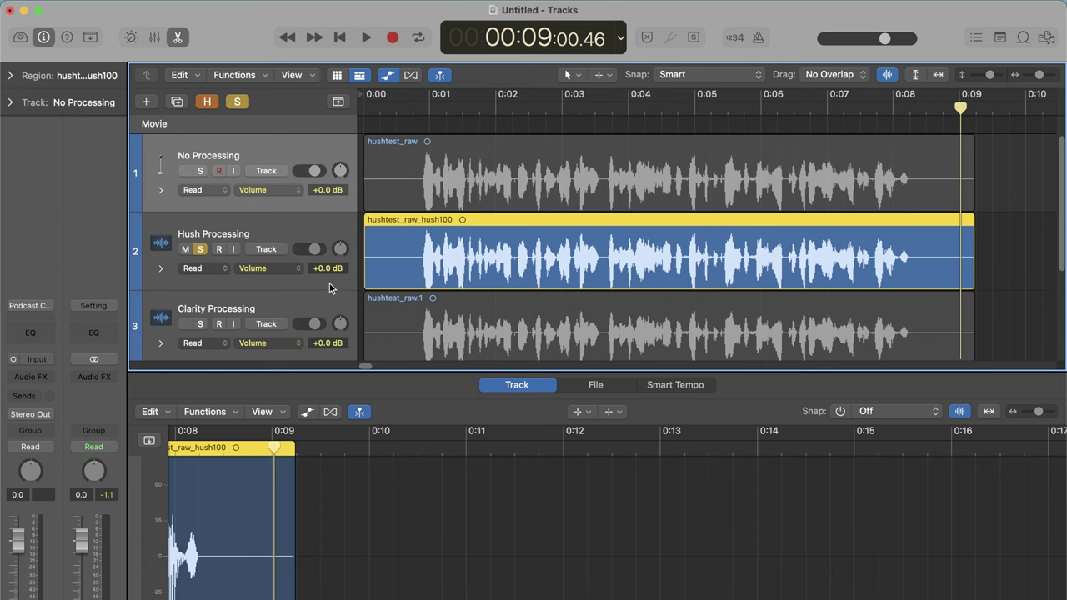
Step: Compare both versions from 0:00 by alternating solo between No Processing and Hush Processing during playback, and return the playhead to the start
{"action": "key", "text": "Up"}
{"action": "key", "text": "Return"}
{"action": "key", "text": "space"}
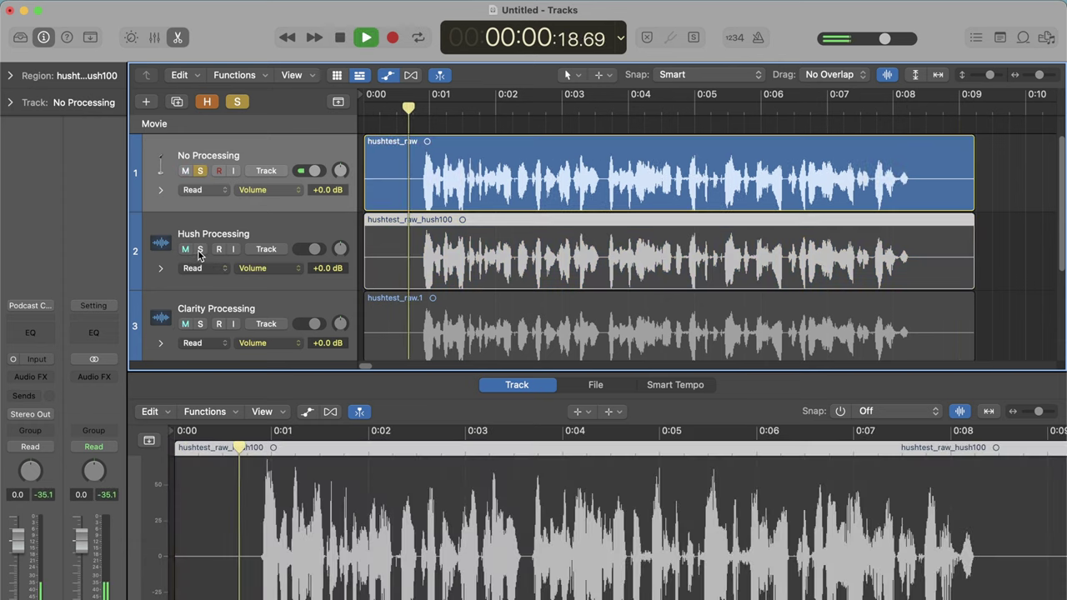
{"action": "key", "text": "Down"}
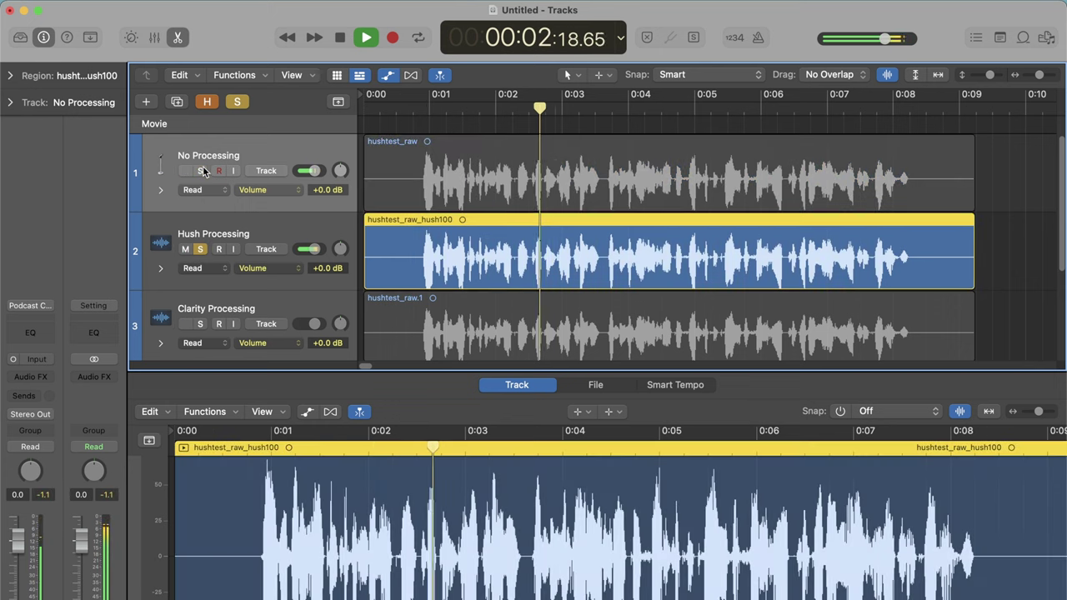
{"action": "key", "text": "Up"}
{"action": "key", "text": "Down"}
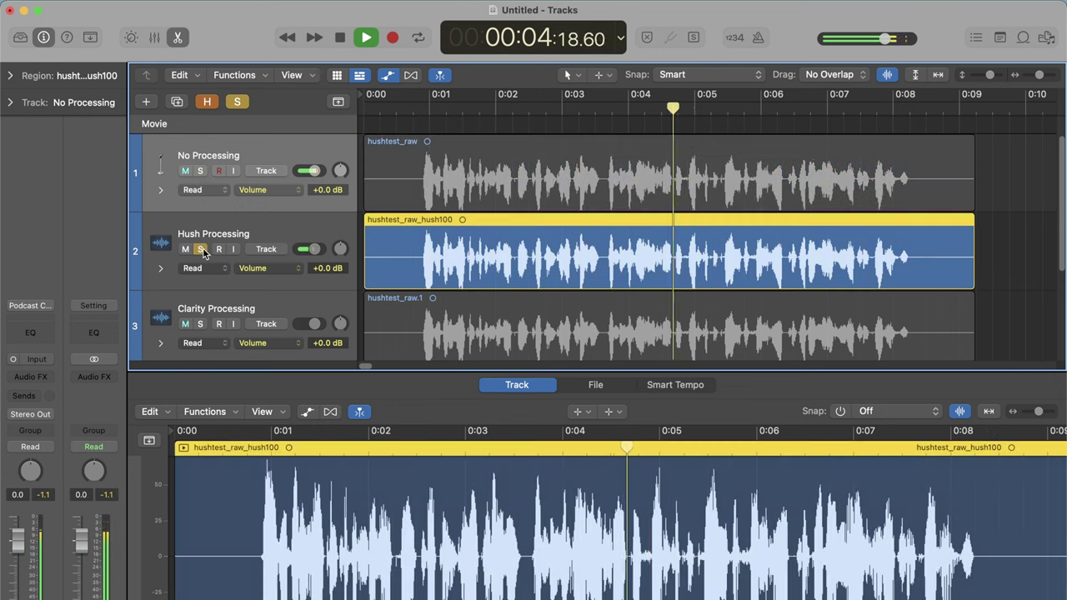
{"action": "left_click", "coordinate": [200, 171]}
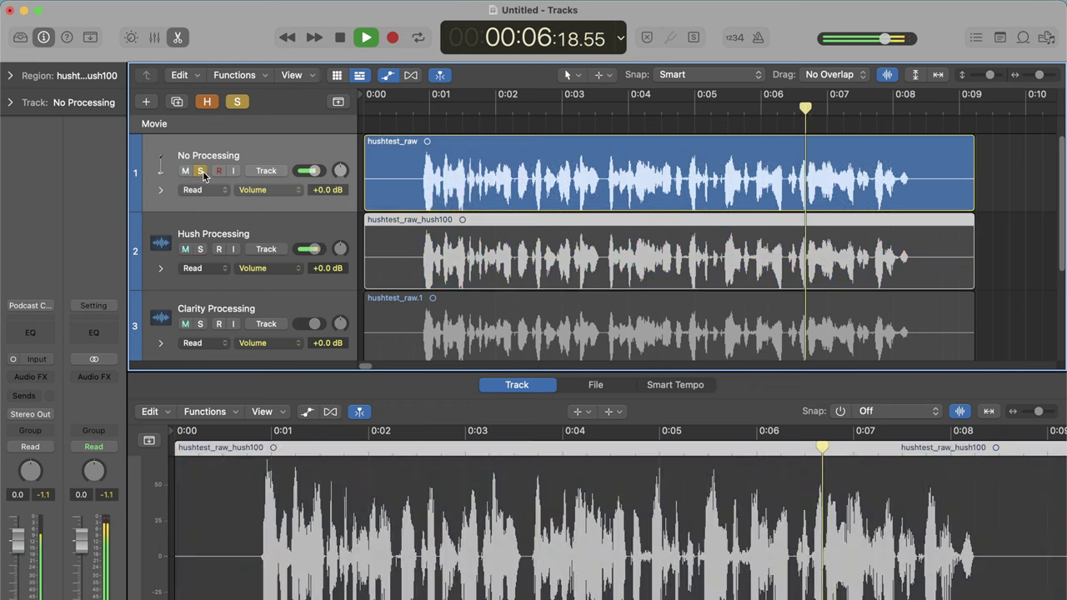
{"action": "left_click", "coordinate": [200, 250]}
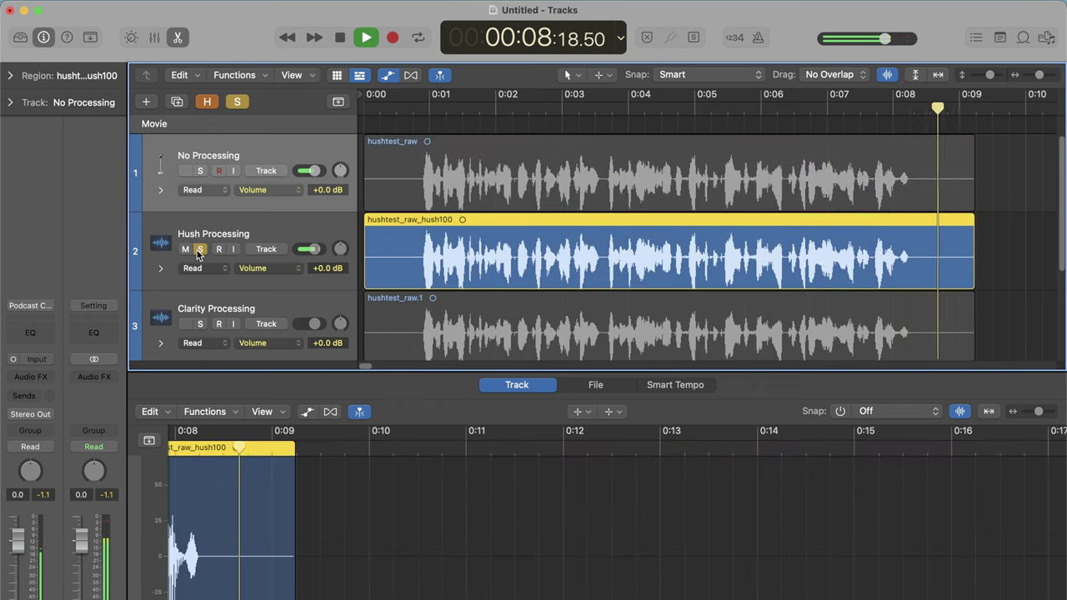
{"action": "key", "text": "space"}
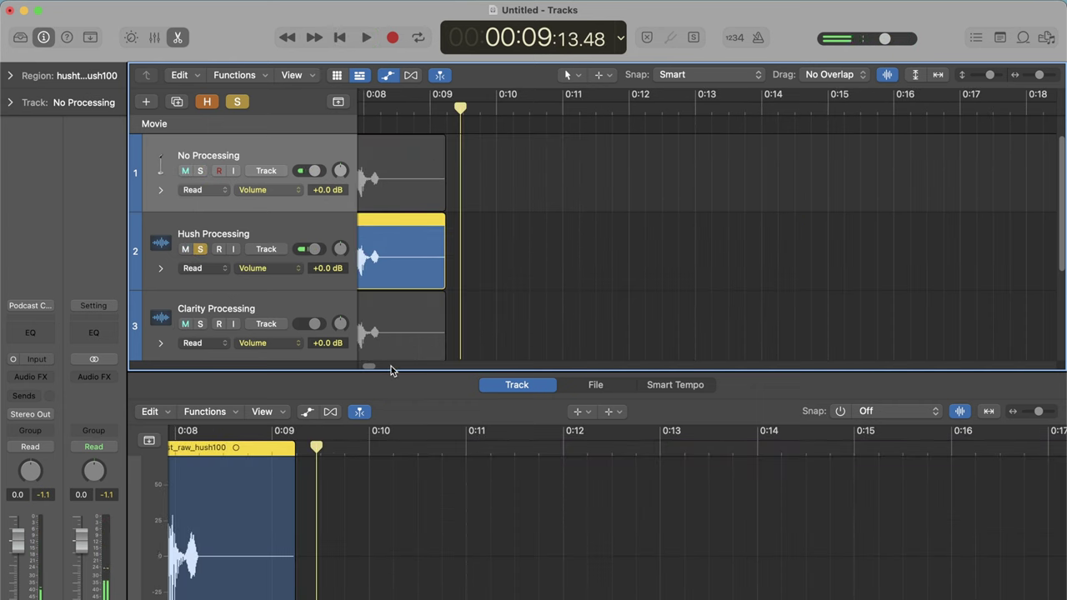
{"action": "left_click_drag", "start_coordinate": [369, 367], "coordinate": [325, 366]}
{"action": "key", "text": "Return"}
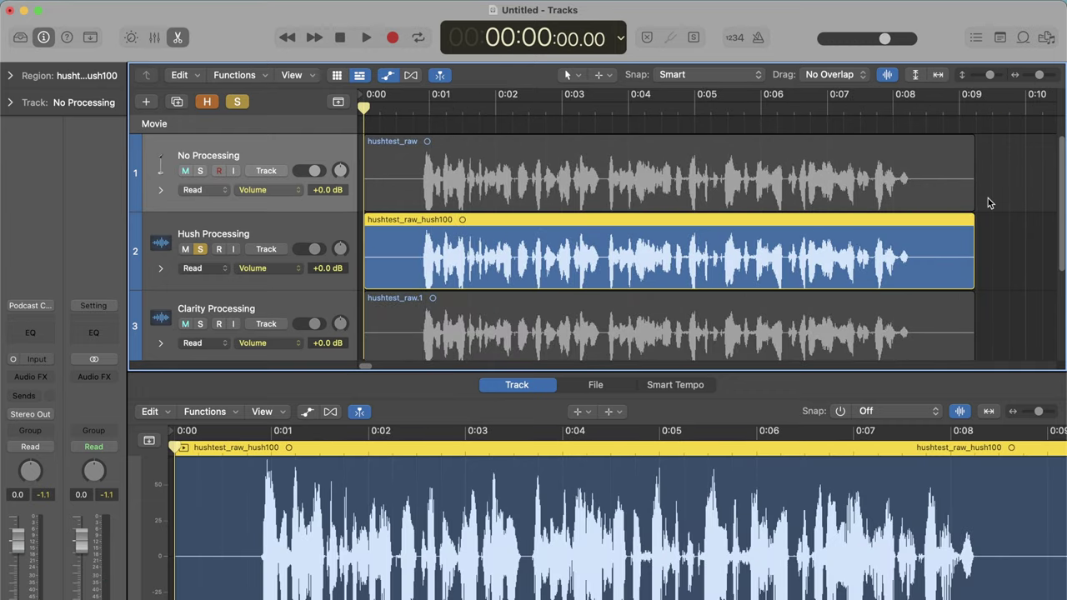
Step: Solo the Clarity Processing track in place of the Hush Processing track
{"action": "scroll", "coordinate": [1000, 175], "scroll_direction": "down", "scroll_amount": 1}
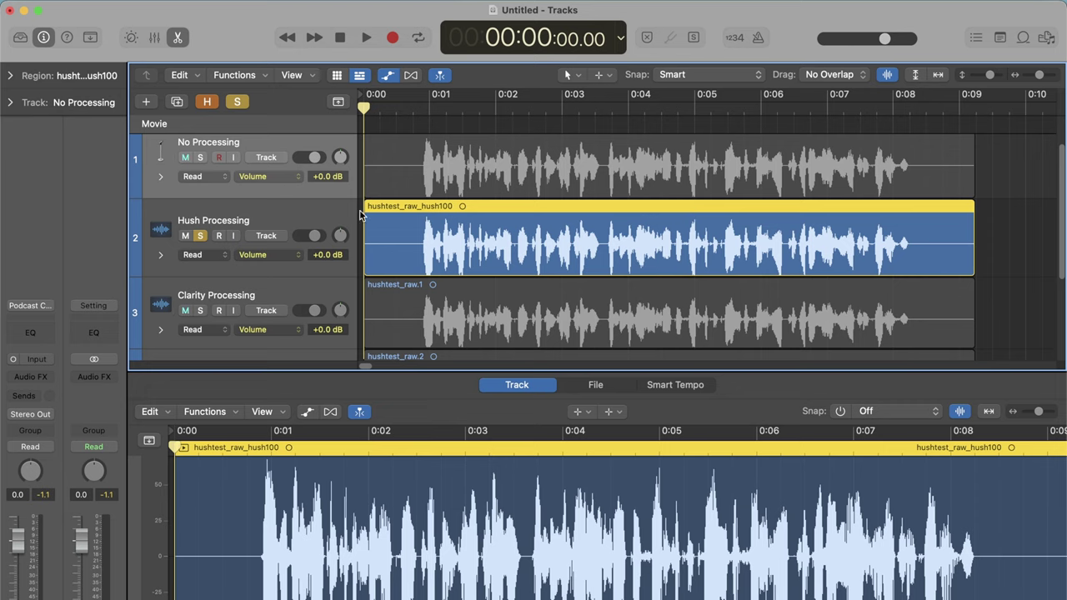
{"action": "scroll", "coordinate": [357, 215], "scroll_direction": "down", "scroll_amount": 2}
{"action": "key", "text": "super+a"}
{"action": "left_click", "coordinate": [200, 196]}
{"action": "scroll", "coordinate": [275, 199], "scroll_direction": "down", "scroll_amount": 1}
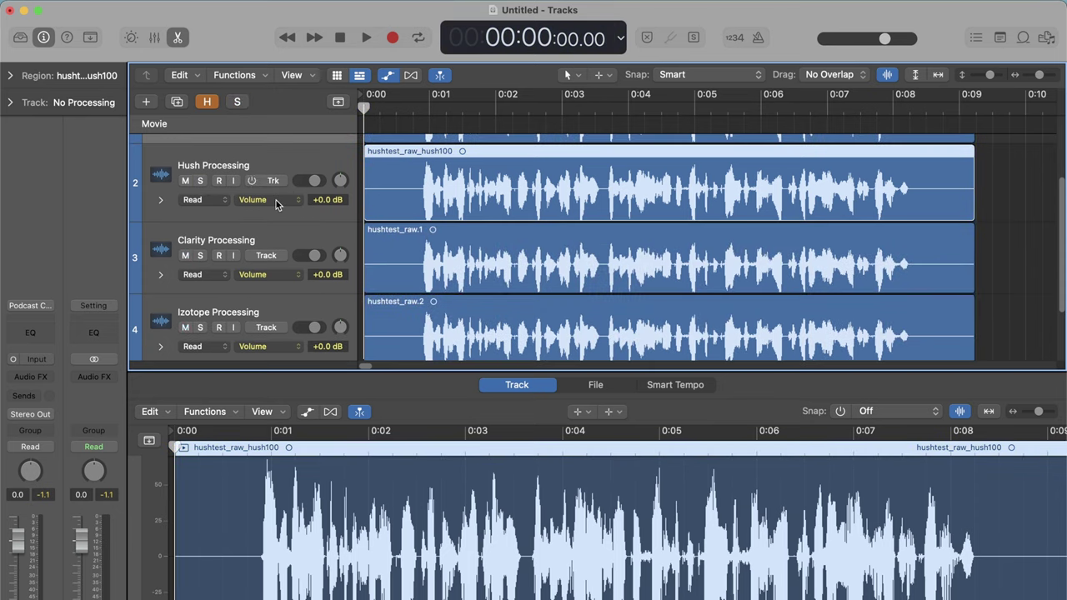
{"action": "scroll", "coordinate": [275, 200], "scroll_direction": "down", "scroll_amount": 2}
{"action": "left_click", "coordinate": [200, 210]}
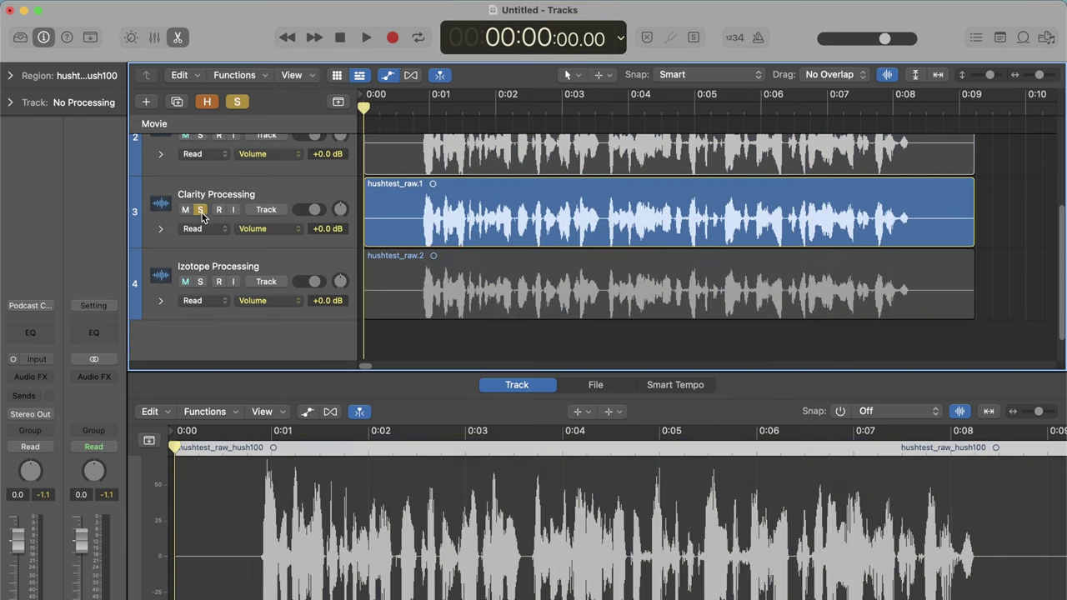
Step: Select the Clarity Processing track and open its Clarity Vx Pro plug-in window
{"action": "left_click", "coordinate": [339, 183]}
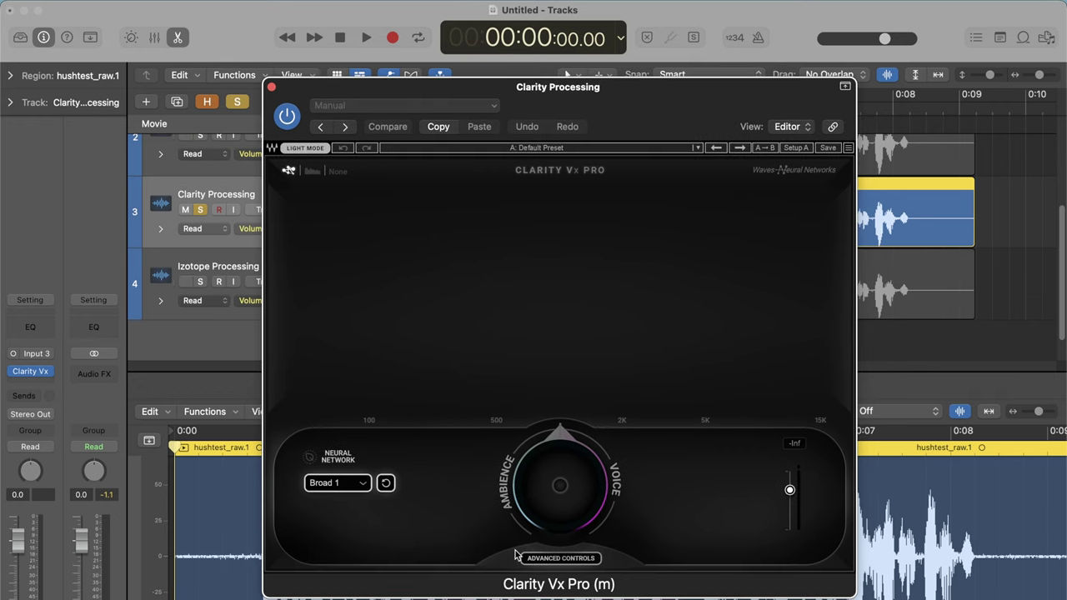
{"action": "mouse_move", "coordinate": [536, 536]}
{"action": "mouse_move", "coordinate": [676, 110]}
{"action": "left_mouse_down"}
{"action": "mouse_move", "coordinate": [678, 98]}
{"action": "mouse_move", "coordinate": [677, 108]}
{"action": "left_mouse_up"}
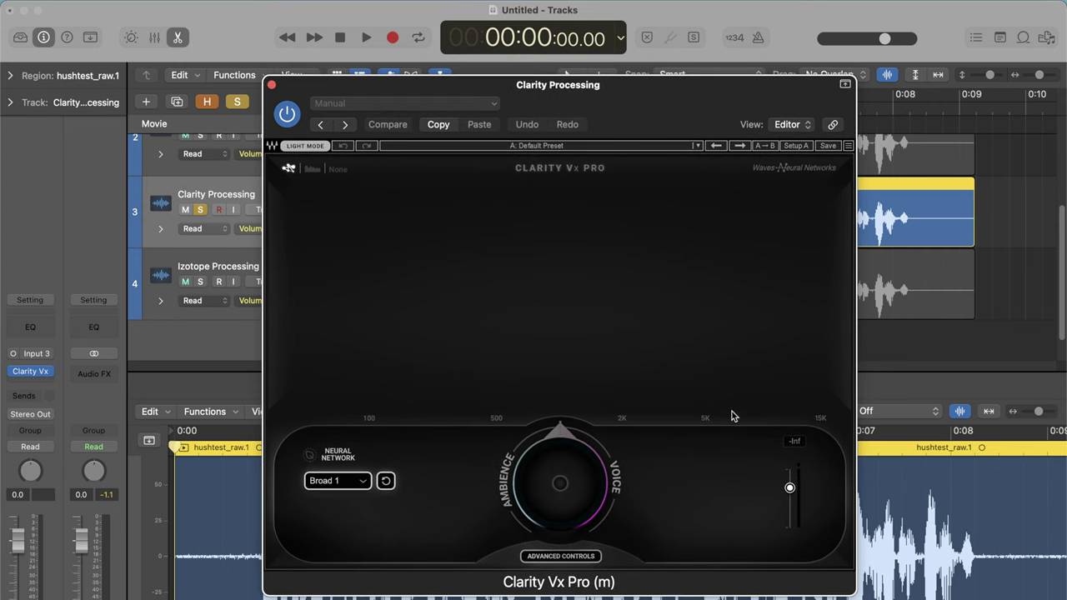
Step: Show Clarity Vx Pro's advanced controls, bypass the lowest band and lower the processing of the other five, with the band around 1–2K at 28.5
{"action": "mouse_move", "coordinate": [605, 477]}
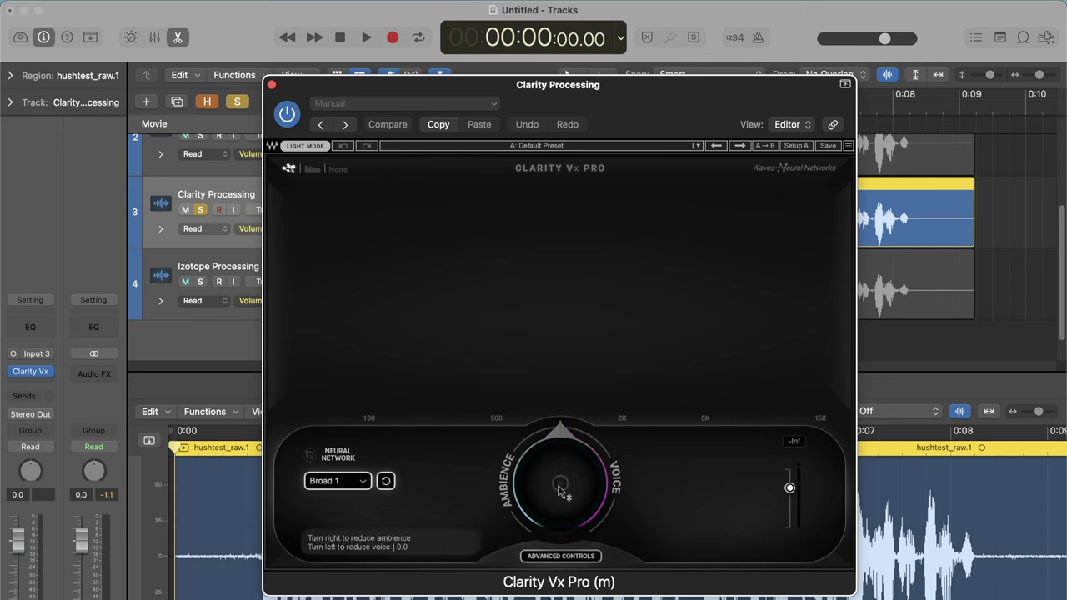
{"action": "left_click", "coordinate": [560, 556]}
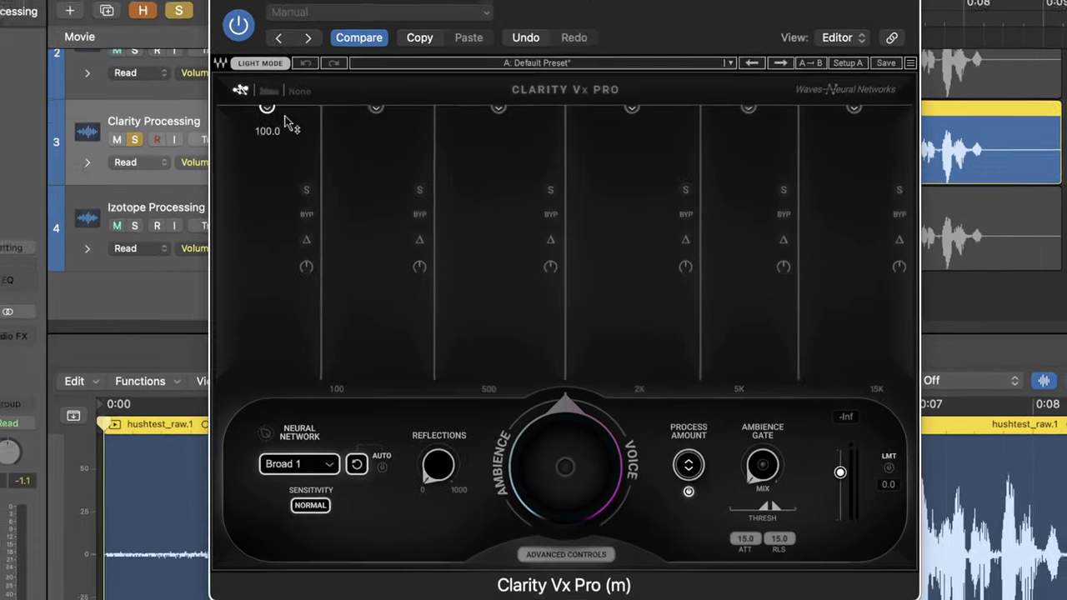
{"action": "left_click_drag", "start_coordinate": [310, 183], "coordinate": [311, 240]}
{"action": "left_click_drag", "start_coordinate": [320, 165], "coordinate": [315, 165]}
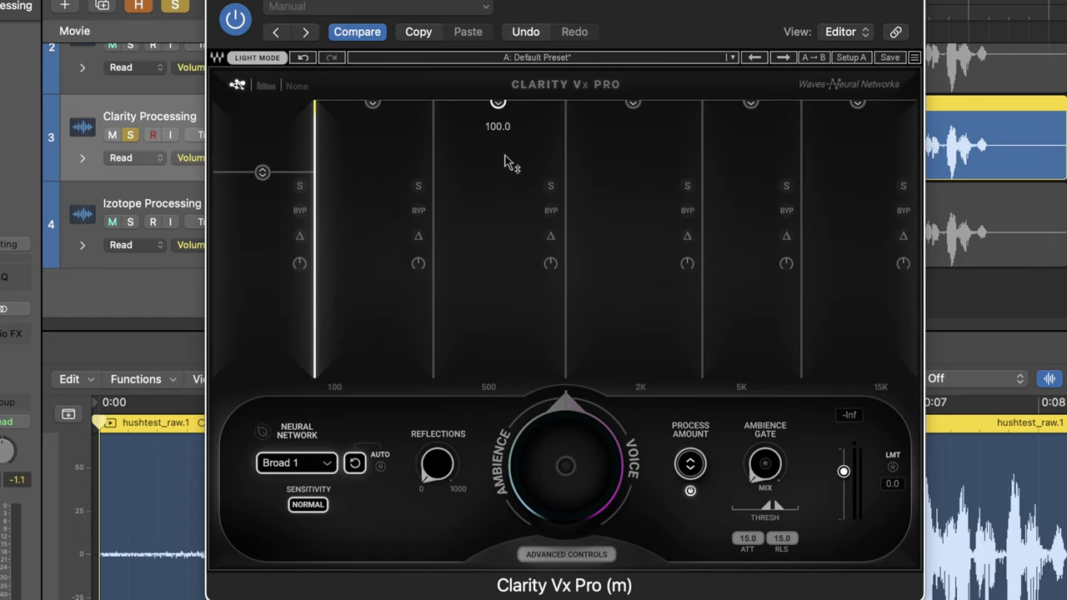
{"action": "left_click", "coordinate": [506, 162]}
{"action": "mouse_move", "coordinate": [565, 250]}
{"action": "left_mouse_down"}
{"action": "mouse_move", "coordinate": [626, 250]}
{"action": "mouse_move", "coordinate": [555, 250]}
{"action": "mouse_move", "coordinate": [569, 250]}
{"action": "left_mouse_up"}
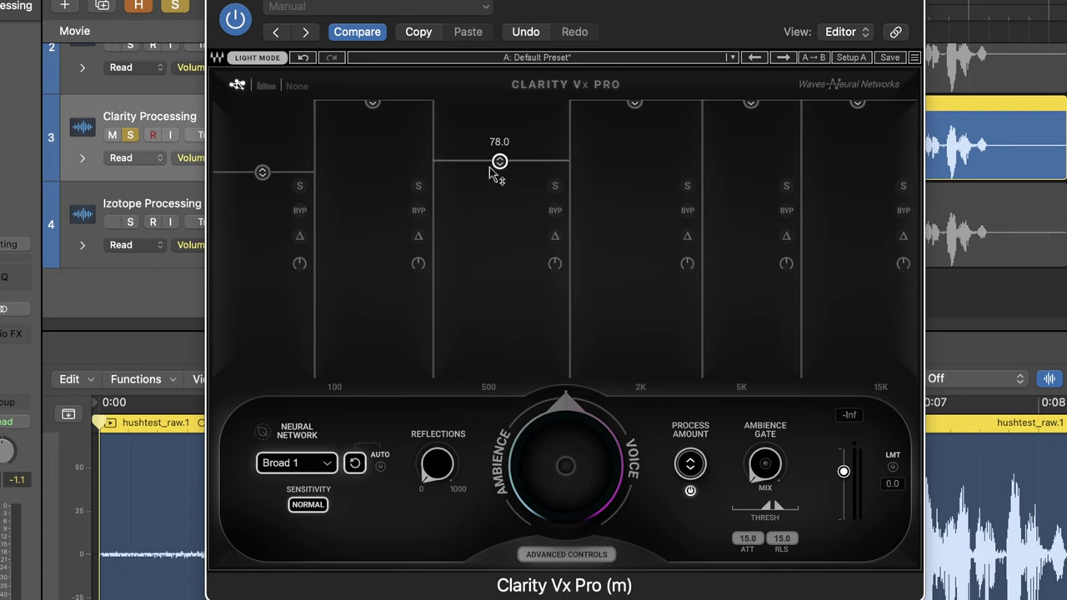
{"action": "left_click_drag", "start_coordinate": [439, 181], "coordinate": [519, 225]}
{"action": "left_click_drag", "start_coordinate": [634, 103], "coordinate": [634, 180]}
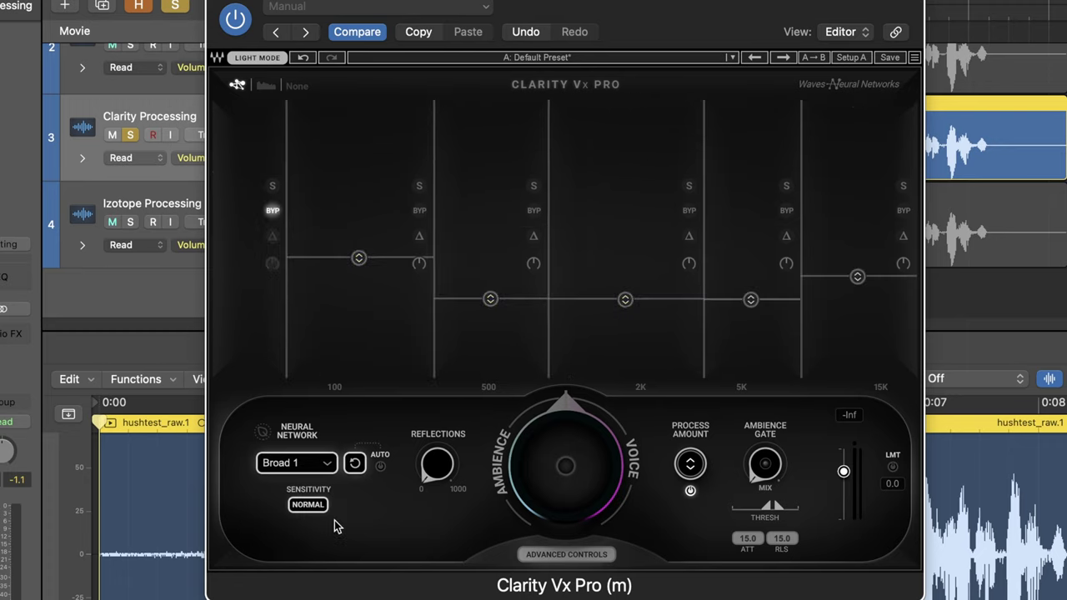
Step: Try the Broad 1 HF, Broad ECO and Broad 1 neural networks, settle on Broad 1 HF, and turn the main dial partway toward Voice
{"action": "scroll", "coordinate": [300, 463], "scroll_direction": "down", "scroll_amount": 1}
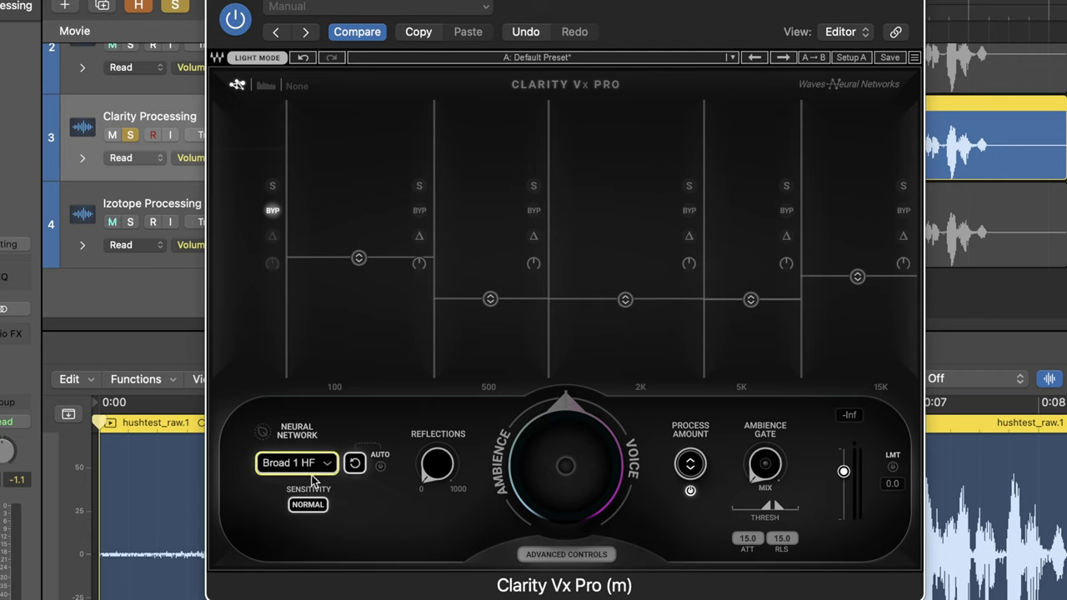
{"action": "scroll", "coordinate": [304, 473], "scroll_direction": "down", "scroll_amount": 1}
{"action": "scroll", "coordinate": [303, 473], "scroll_direction": "down", "scroll_amount": 1}
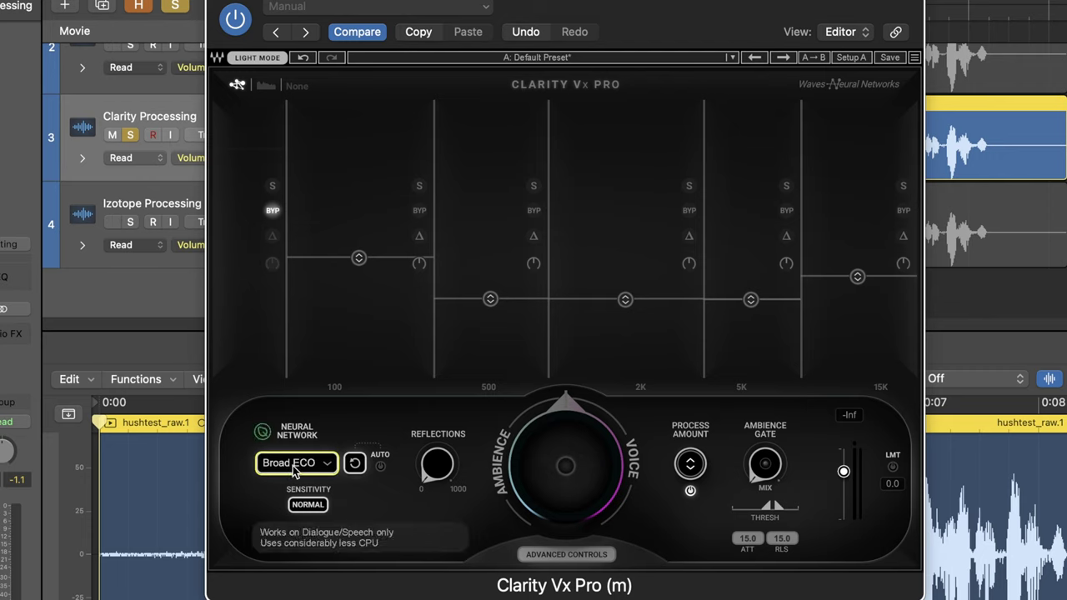
{"action": "scroll", "coordinate": [294, 475], "scroll_direction": "down", "scroll_amount": 1}
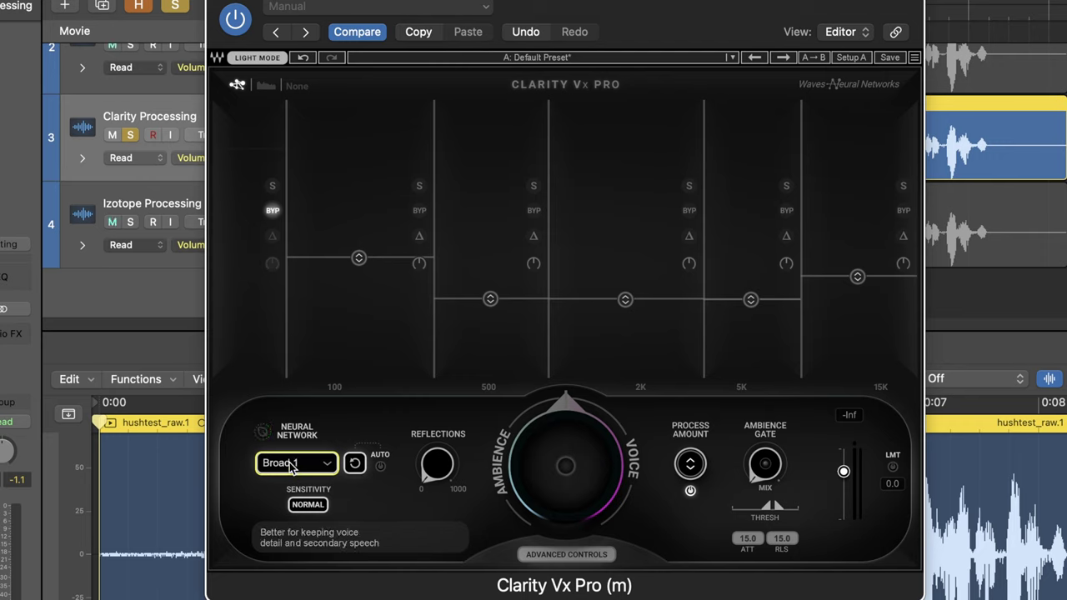
{"action": "scroll", "coordinate": [294, 471], "scroll_direction": "down", "scroll_amount": 1}
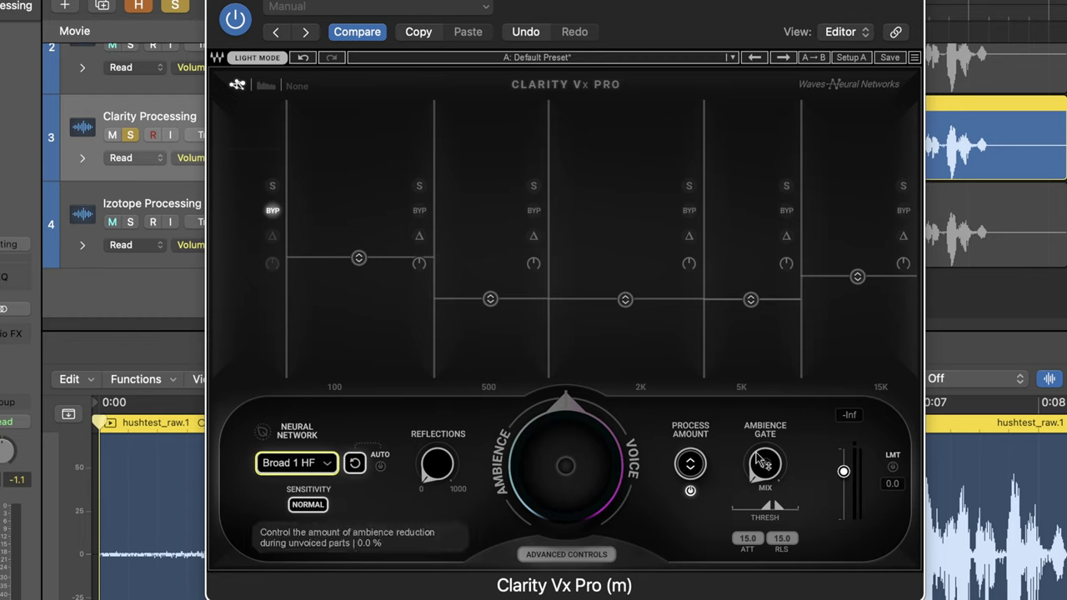
{"action": "left_click_drag", "start_coordinate": [600, 493], "coordinate": [566, 421]}
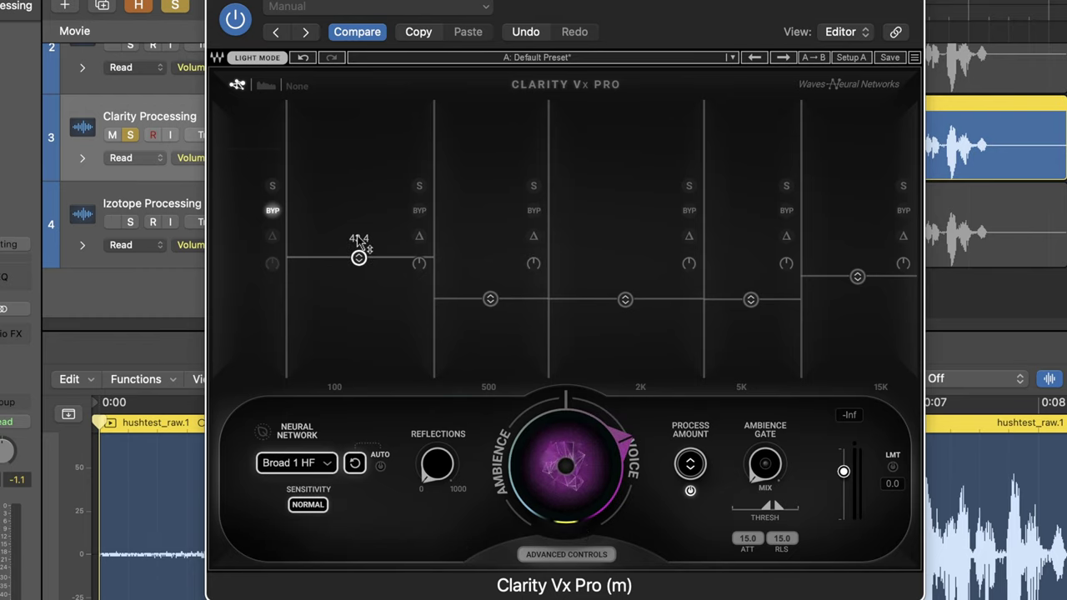
{"action": "mouse_move", "coordinate": [563, 480]}
{"action": "left_mouse_down"}
{"action": "mouse_move", "coordinate": [562, 497]}
{"action": "mouse_move", "coordinate": [562, 481]}
{"action": "left_mouse_up"}
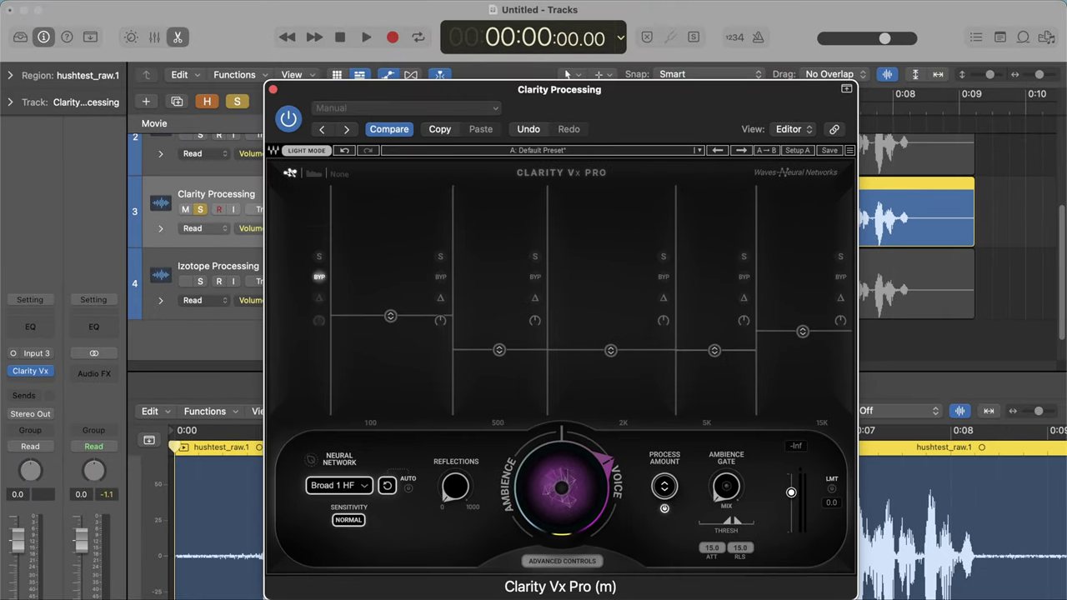
Step: Switch to the Hush app to examine its Mix parameter, and return to the Clarity Vx Pro window in Logic Pro
{"action": "left_click", "coordinate": [412, 597]}
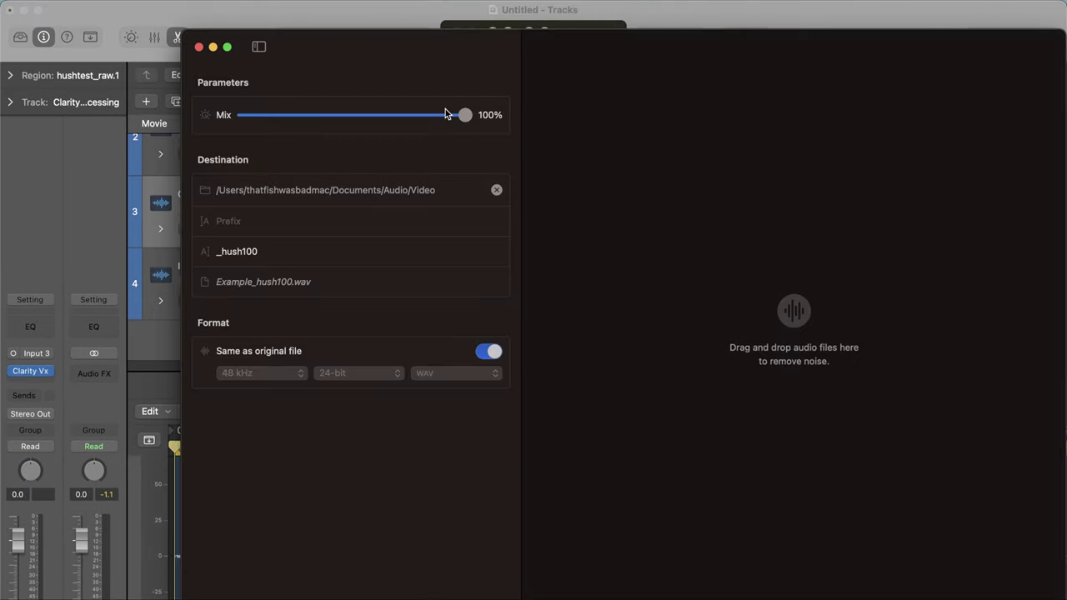
{"action": "left_click_drag", "start_coordinate": [390, 116], "coordinate": [571, 142]}
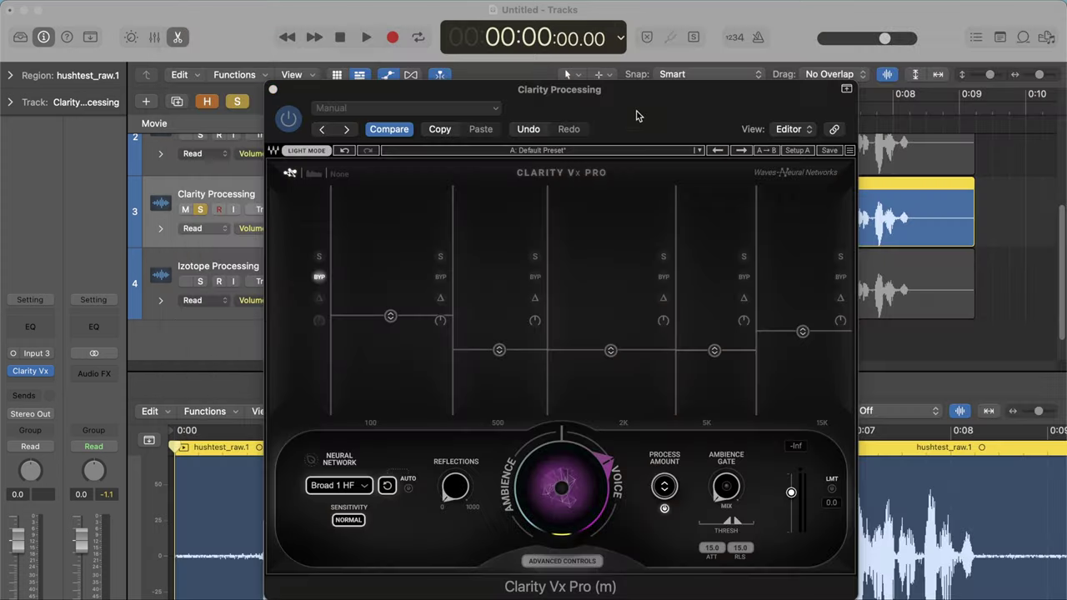
{"action": "mouse_move", "coordinate": [636, 116]}
{"action": "left_mouse_down"}
{"action": "mouse_move", "coordinate": [660, 162]}
{"action": "mouse_move", "coordinate": [697, 118]}
{"action": "mouse_move", "coordinate": [629, 124]}
{"action": "left_mouse_up"}
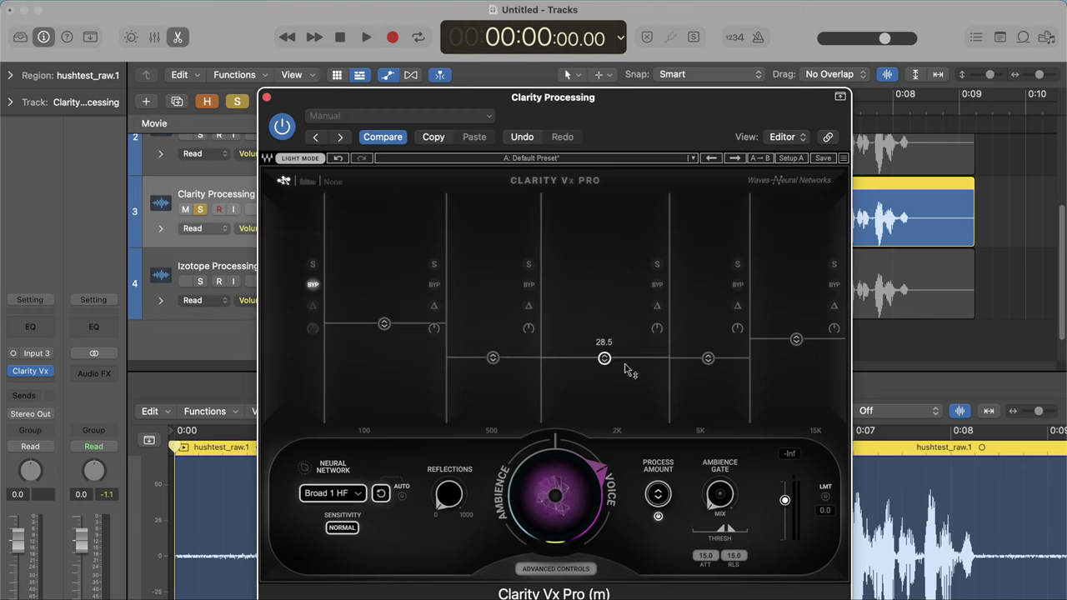
Step: Hide the advanced controls, set the neural network to Broad 1 and turn the main dial further past Voice for stronger ambience reduction
{"action": "left_click", "coordinate": [535, 570]}
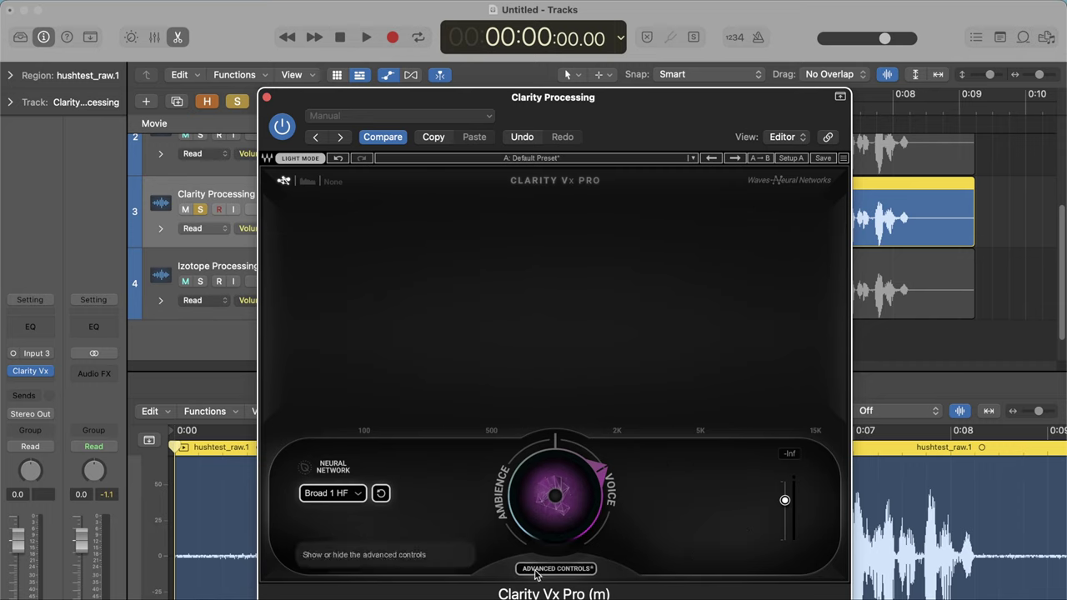
{"action": "scroll", "coordinate": [331, 504], "scroll_direction": "up", "scroll_amount": 1}
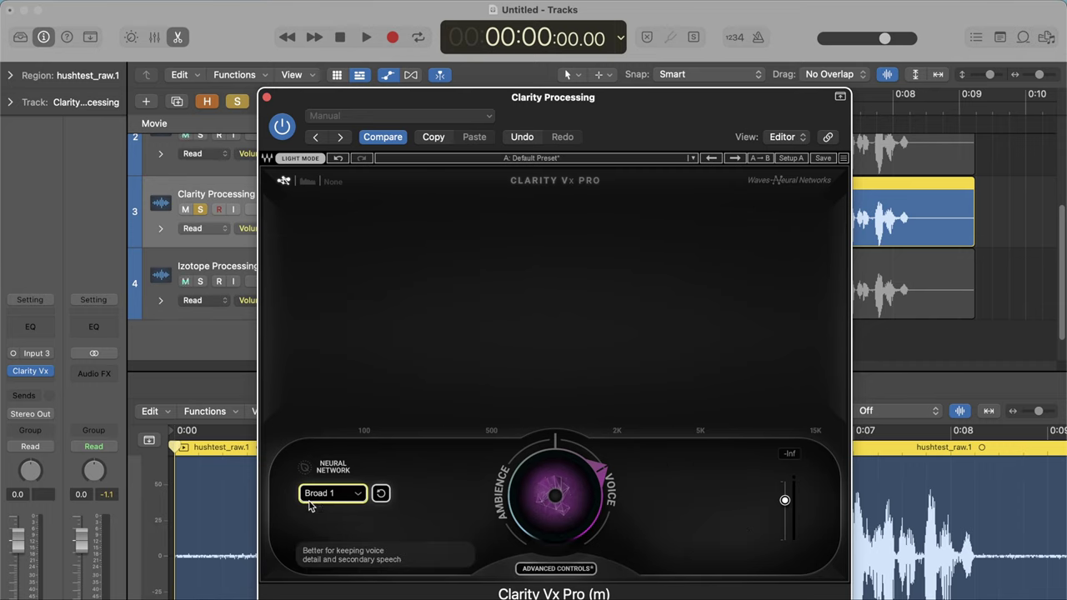
{"action": "left_click_drag", "start_coordinate": [554, 496], "coordinate": [554, 454]}
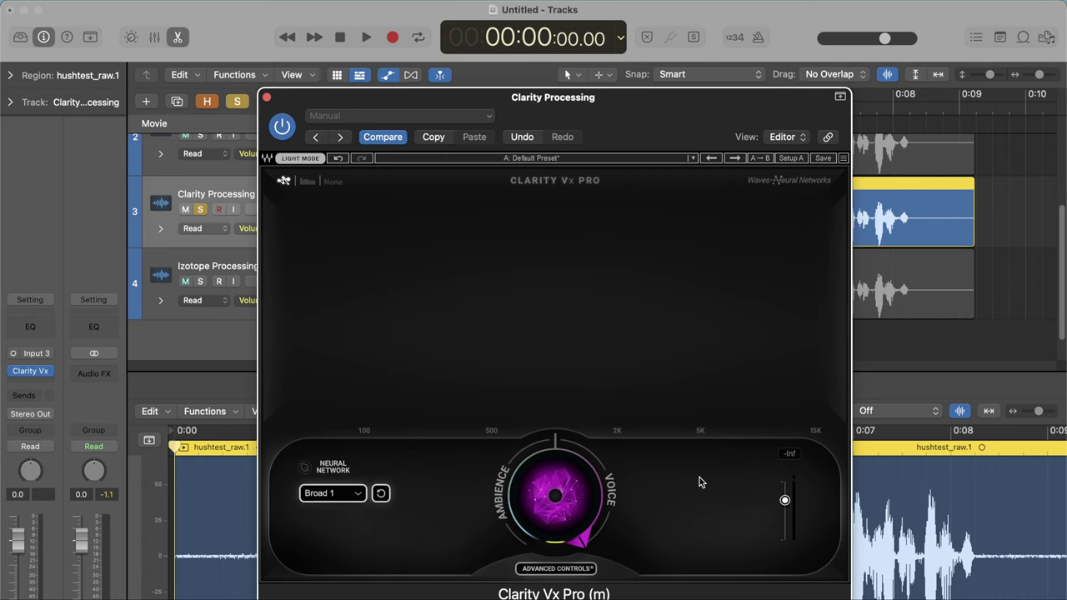
Step: Shift the Clarity Vx Pro window clear of the track controls and play the Clarity Processing recording from start to end
{"action": "left_click_drag", "start_coordinate": [659, 100], "coordinate": [808, 146]}
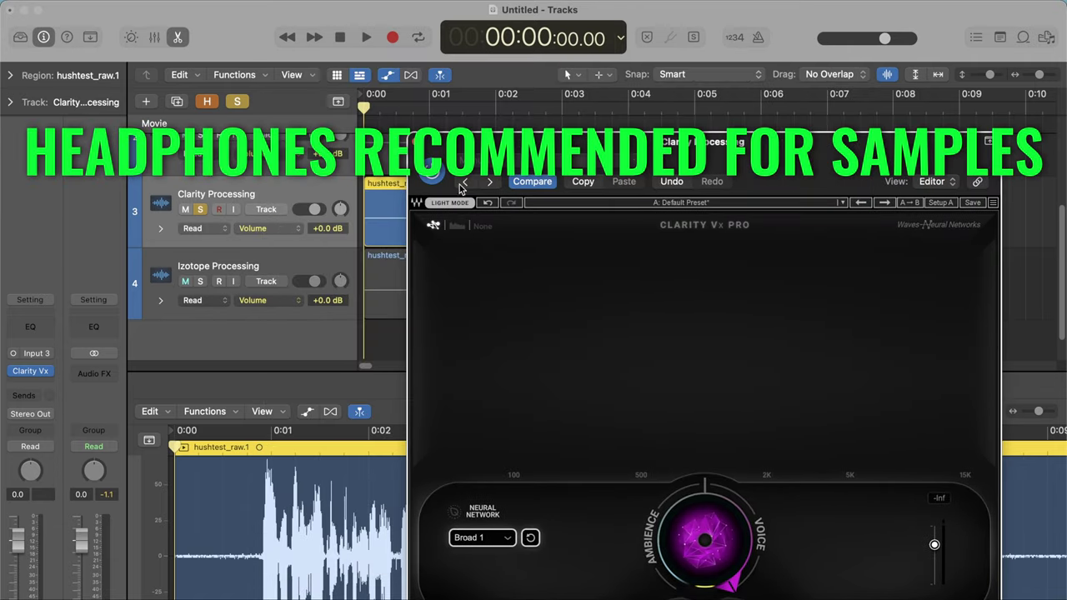
{"action": "left_click_drag", "start_coordinate": [707, 159], "coordinate": [638, 152]}
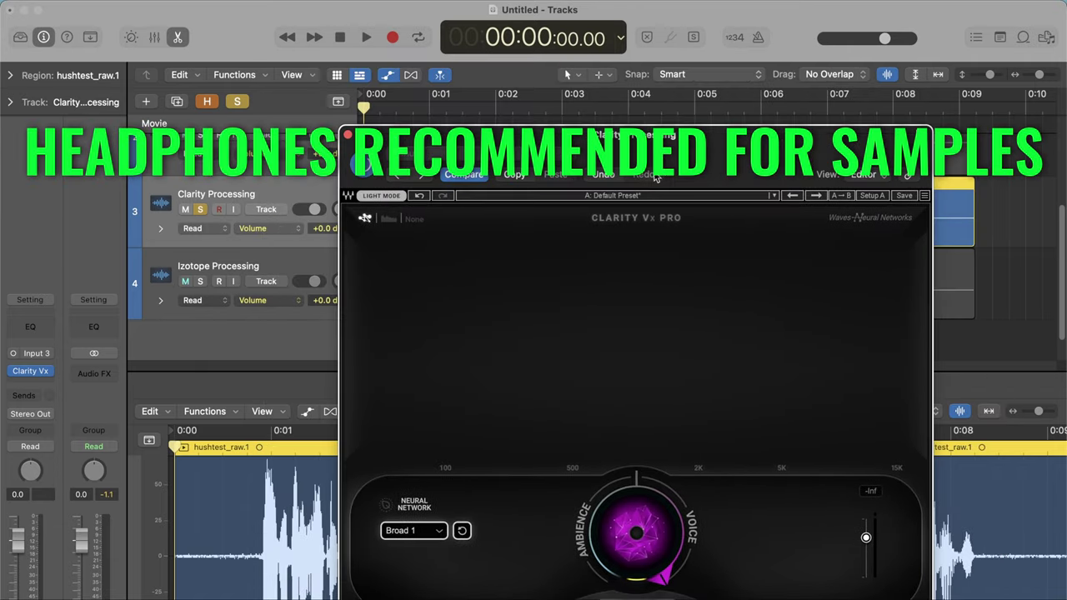
{"action": "key", "text": "space"}
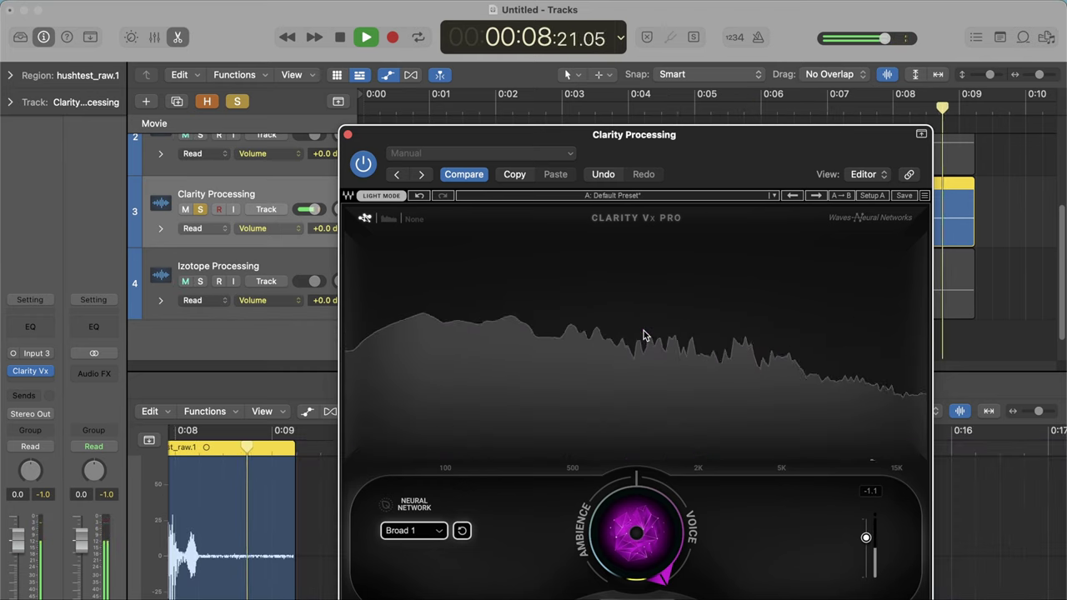
{"action": "key", "text": "space"}
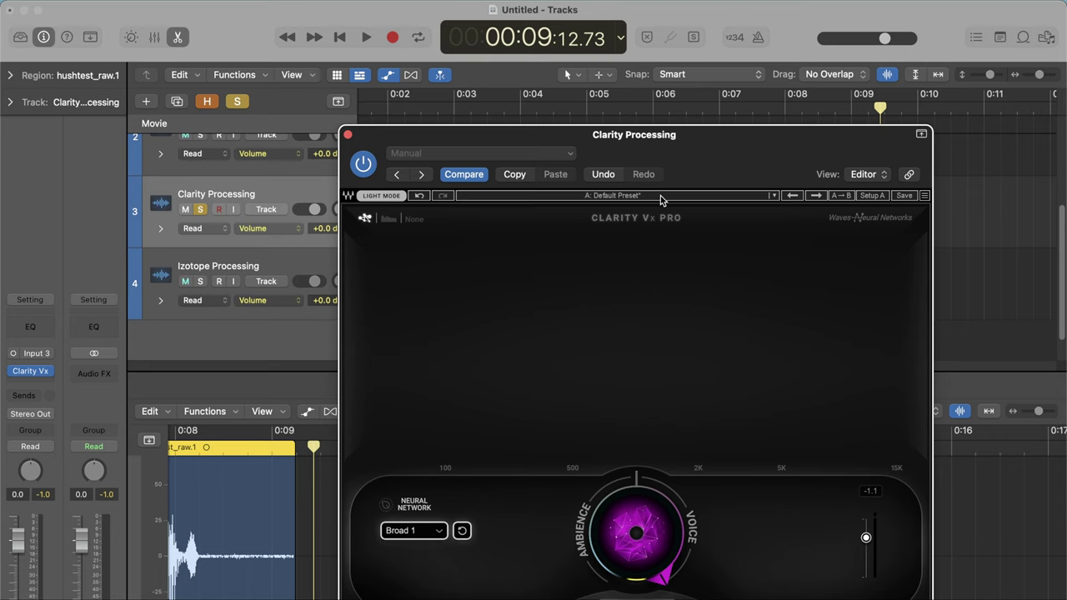
Step: Move the playhead back to just after 0:00 and replay the Clarity Processing recording with its plug-in window in view
{"action": "left_click_drag", "start_coordinate": [708, 146], "coordinate": [714, 484]}
{"action": "left_click_drag", "start_coordinate": [377, 369], "coordinate": [364, 373]}
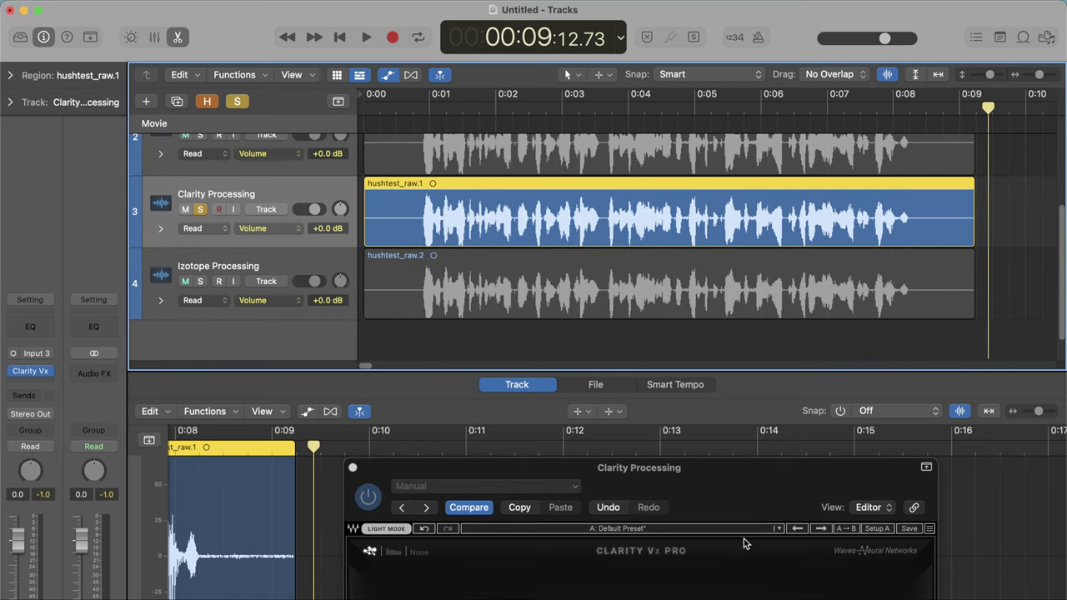
{"action": "left_click_drag", "start_coordinate": [761, 486], "coordinate": [721, 193]}
{"action": "left_click", "coordinate": [392, 93]}
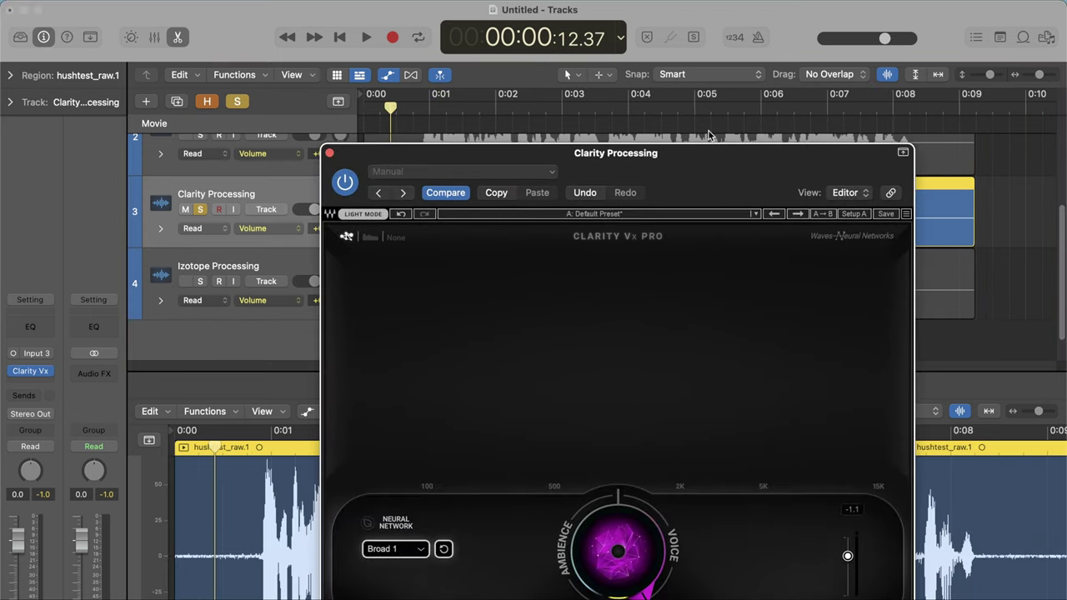
{"action": "key", "text": "space"}
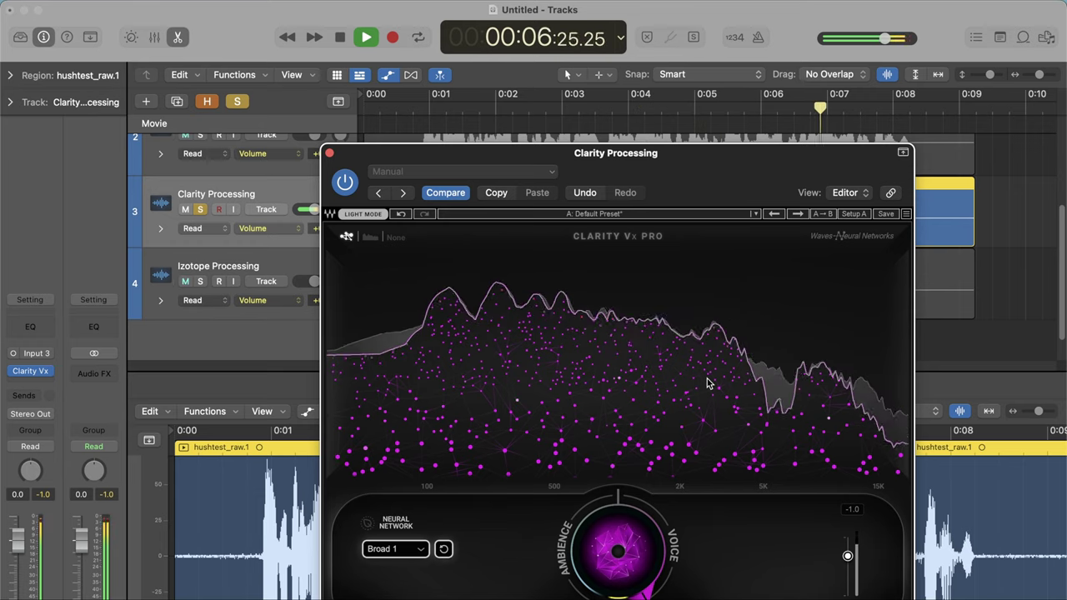
{"action": "key", "text": "space"}
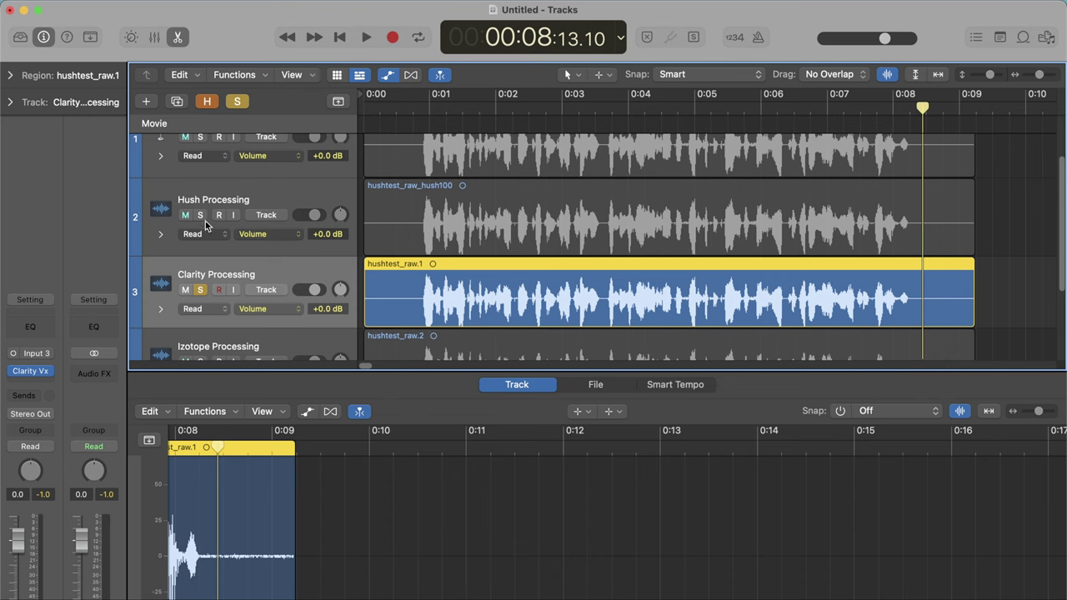
Step: Compare the recordings from 0:00 by alternating solo between Hush Processing and Clarity Processing during playback, and stop after the voice ends
{"action": "left_click", "coordinate": [200, 215]}
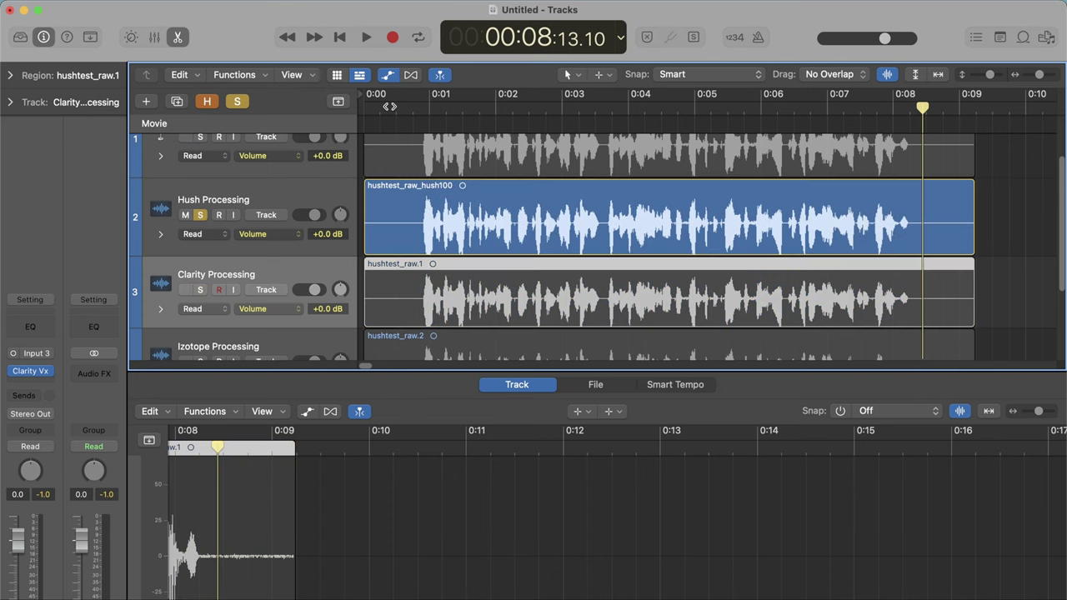
{"action": "key", "text": "Return"}
{"action": "key", "text": "space"}
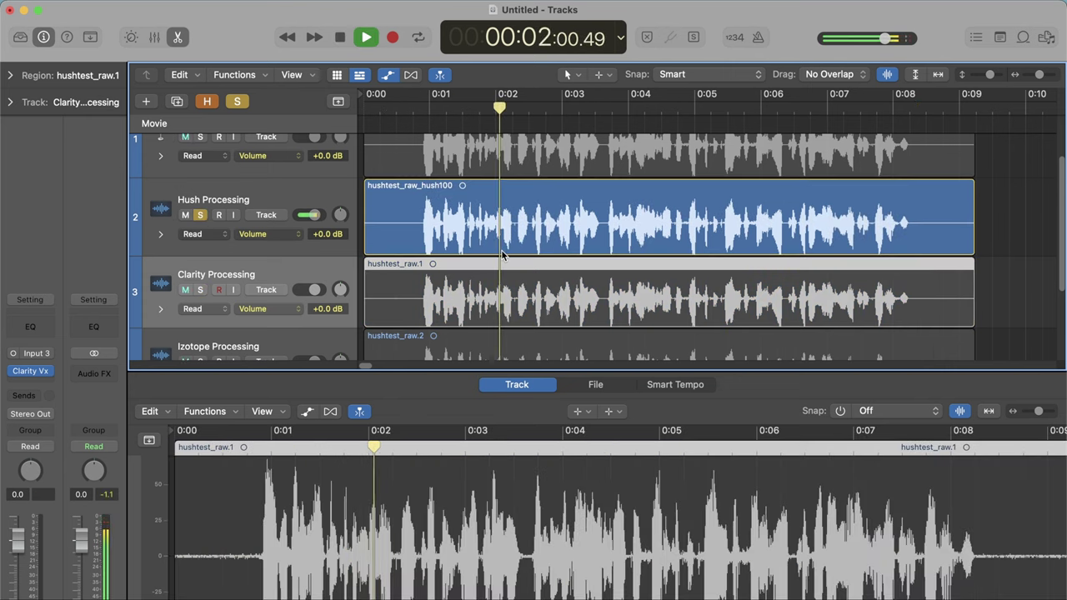
{"action": "left_click", "coordinate": [198, 295]}
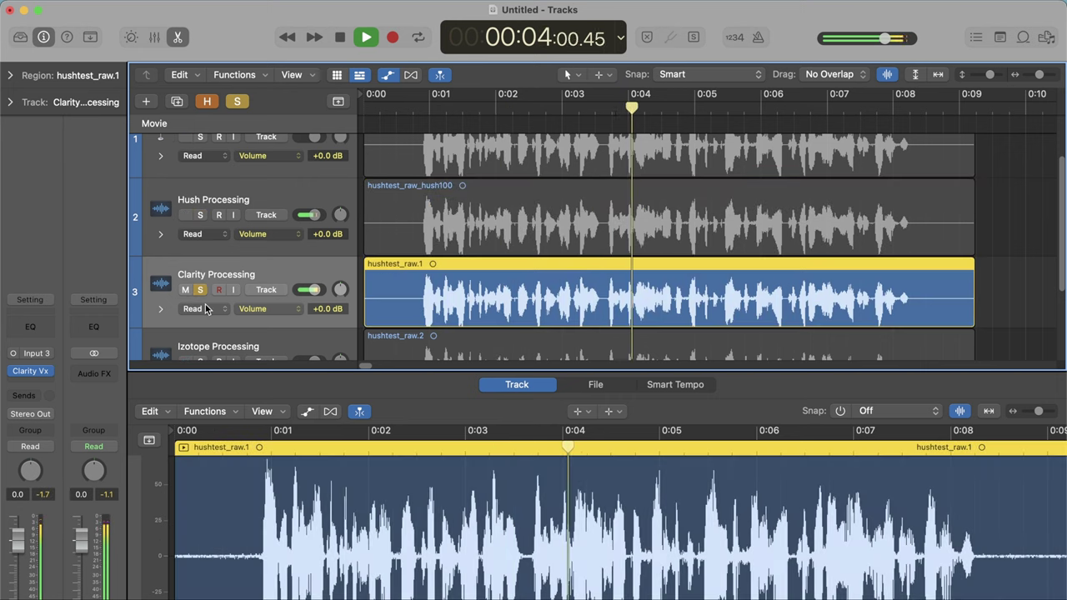
{"action": "left_click", "coordinate": [200, 215]}
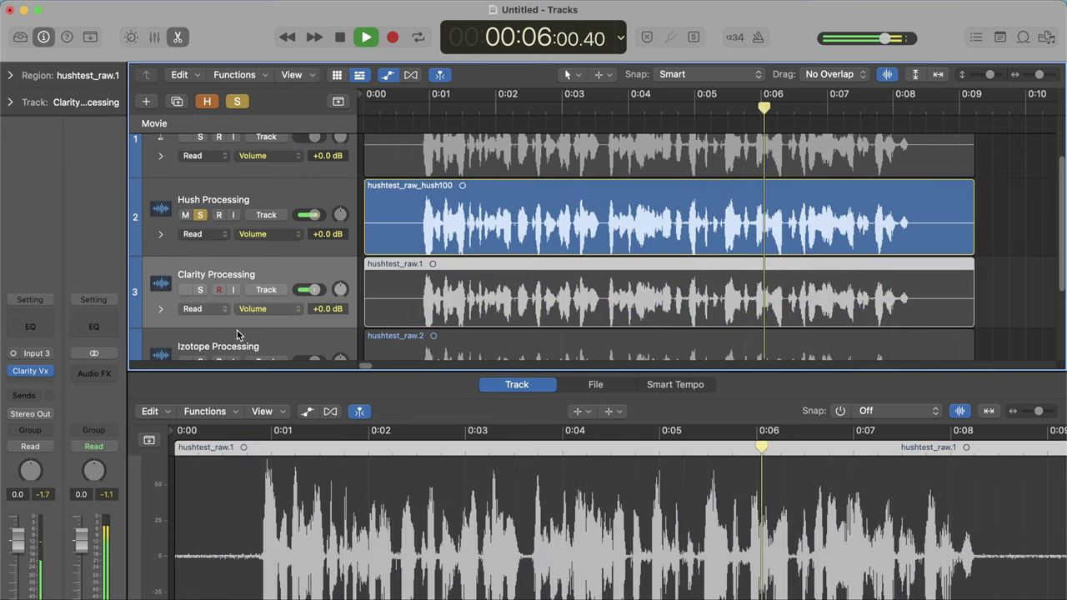
{"action": "left_click", "coordinate": [203, 292]}
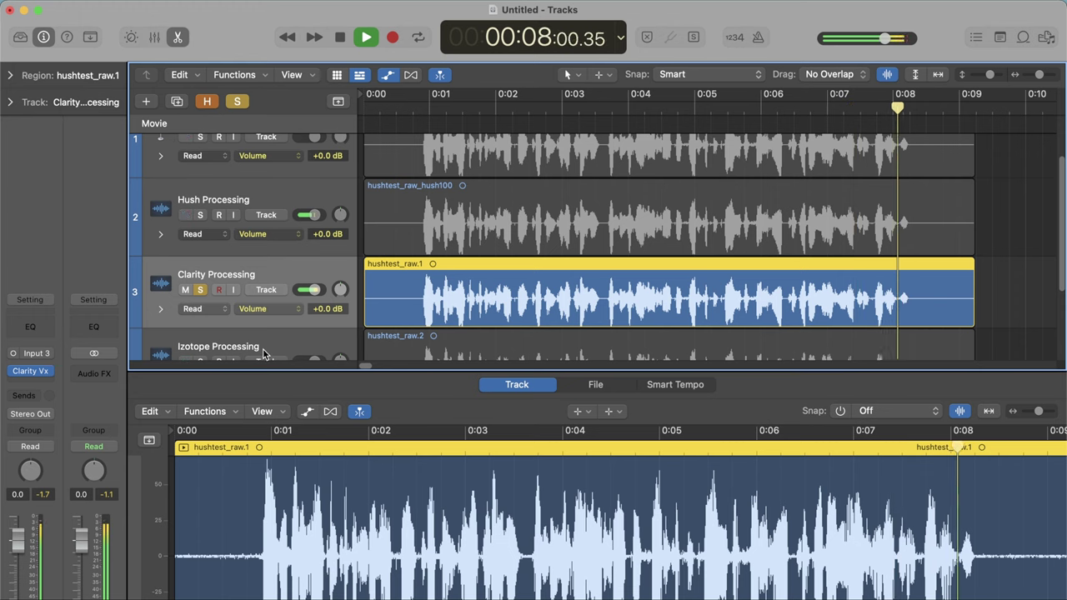
{"action": "key", "text": "space"}
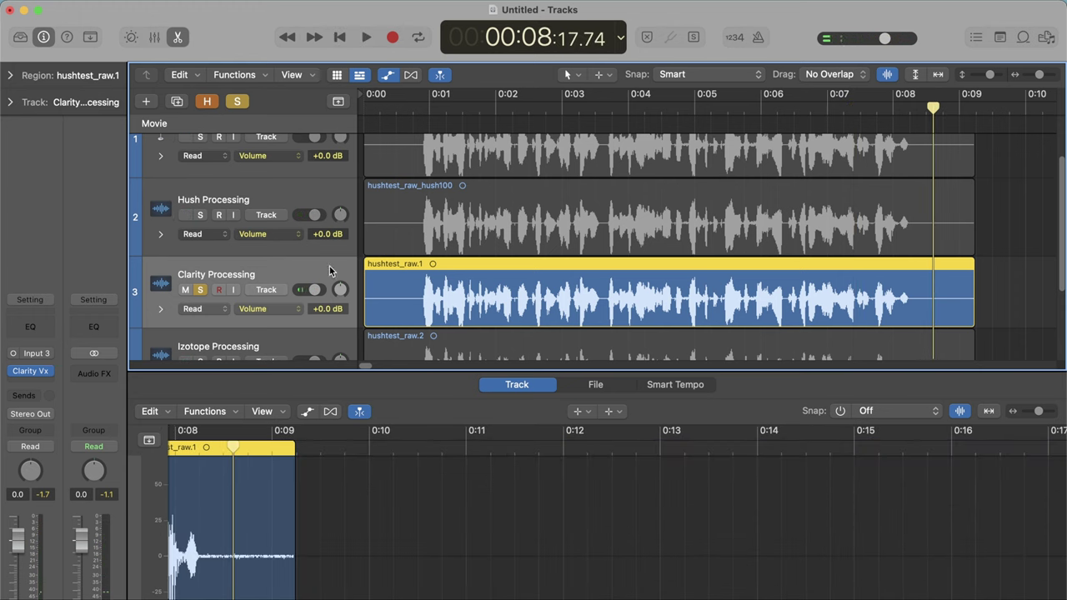
Step: Bring back the Clarity Vx Pro window and set its neural network to Broad 1 HF
{"action": "left_click_drag", "start_coordinate": [331, 255], "coordinate": [331, 262]}
{"action": "key", "text": "v"}
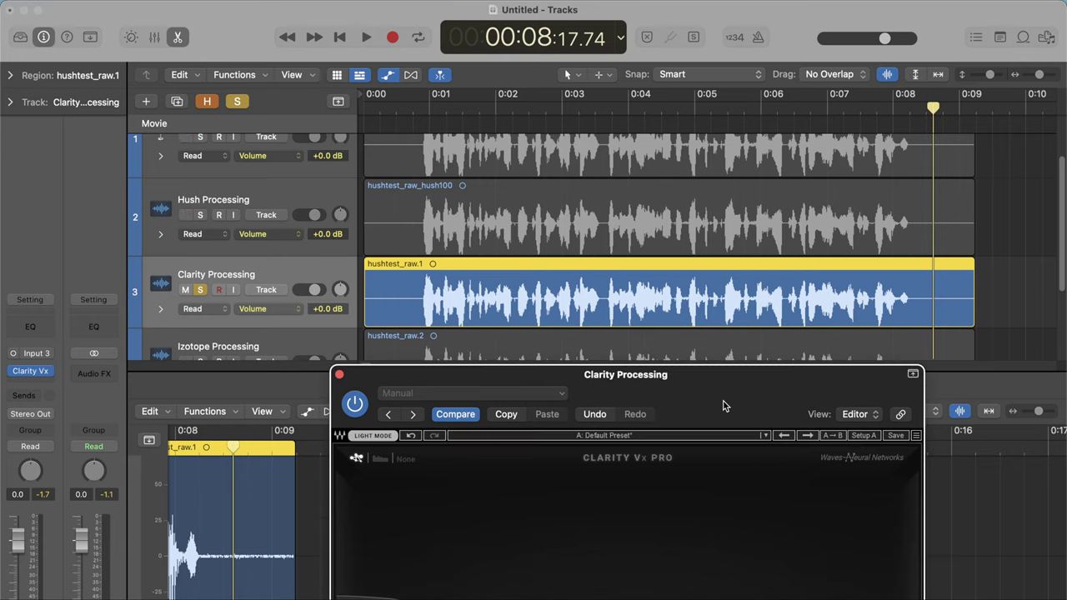
{"action": "left_click_drag", "start_coordinate": [723, 402], "coordinate": [703, 189]}
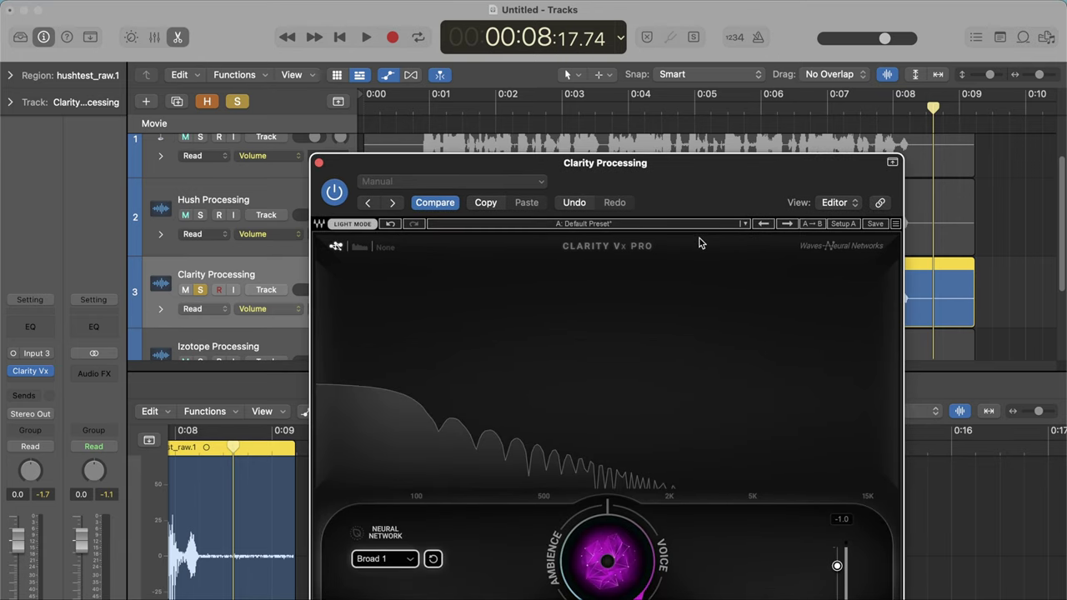
{"action": "scroll", "coordinate": [386, 567], "scroll_direction": "down", "scroll_amount": 1}
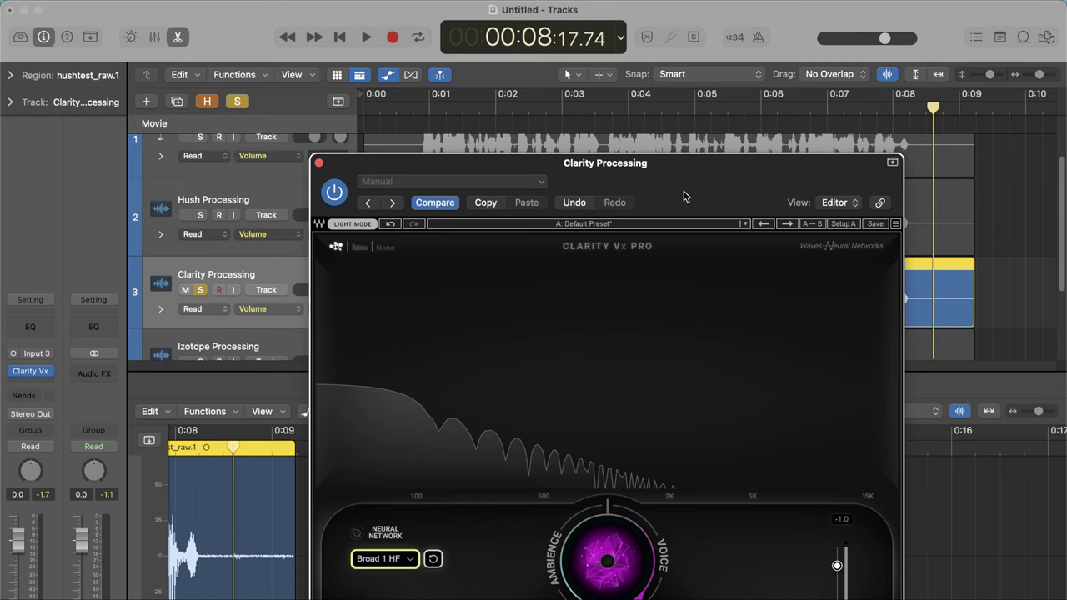
Step: Move the plug-in window up so its controls are visible, and play the Clarity Processing recording from the start using Broad 1 HF
{"action": "left_click_drag", "start_coordinate": [683, 191], "coordinate": [683, 116]}
{"action": "left_click", "coordinate": [425, 106]}
{"action": "key", "text": "Return"}
{"action": "key", "text": "space"}
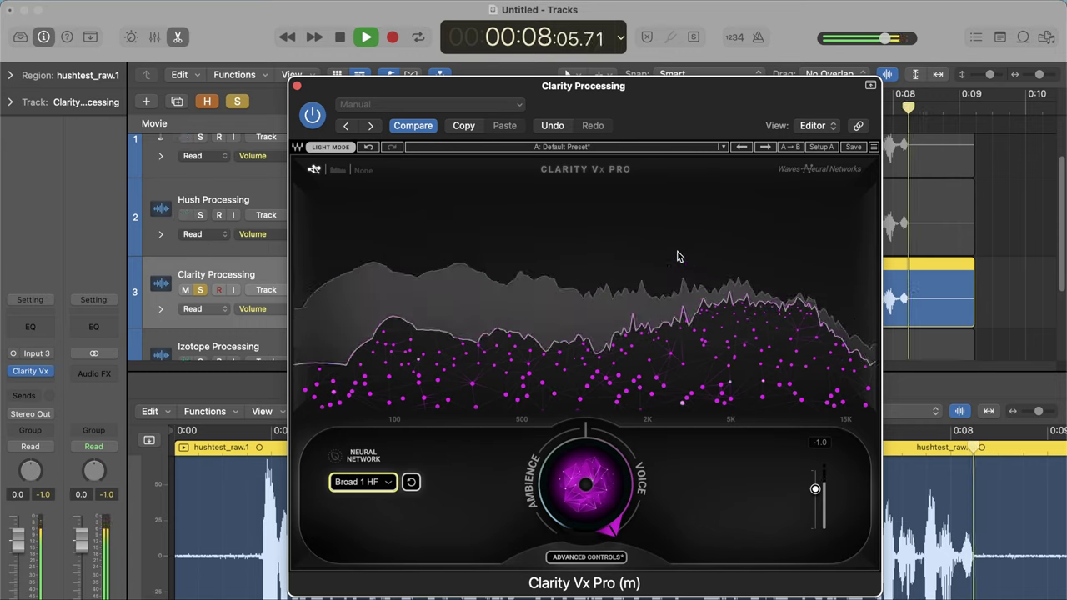
Step: Stop playback and close the Clarity Vx Pro window so the tracks are uncovered
{"action": "key", "text": "space"}
{"action": "left_click_drag", "start_coordinate": [634, 108], "coordinate": [637, 144]}
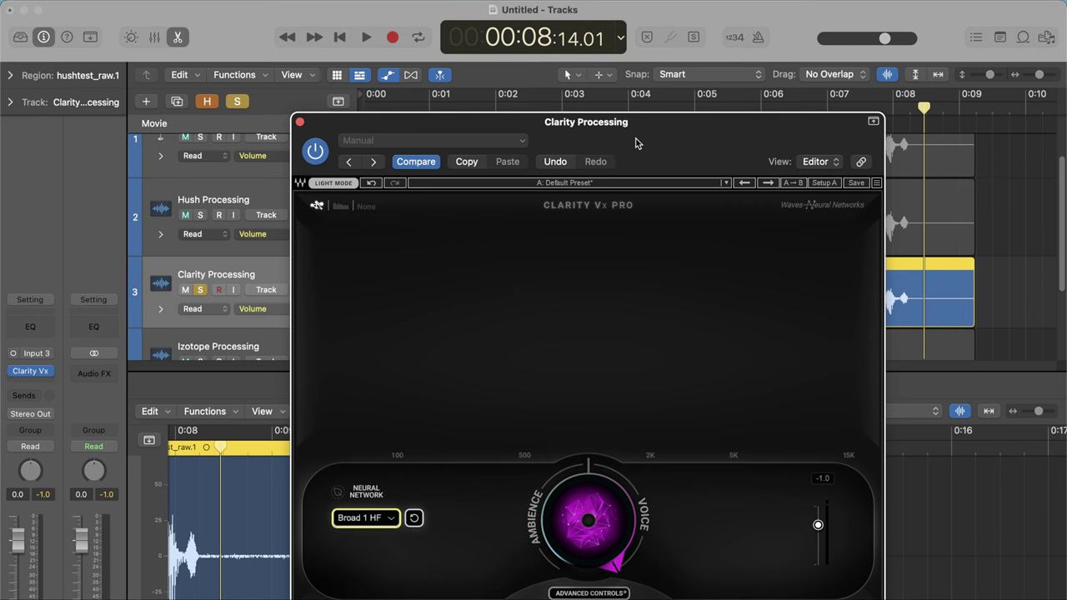
{"action": "left_click_drag", "start_coordinate": [639, 136], "coordinate": [667, 209]}
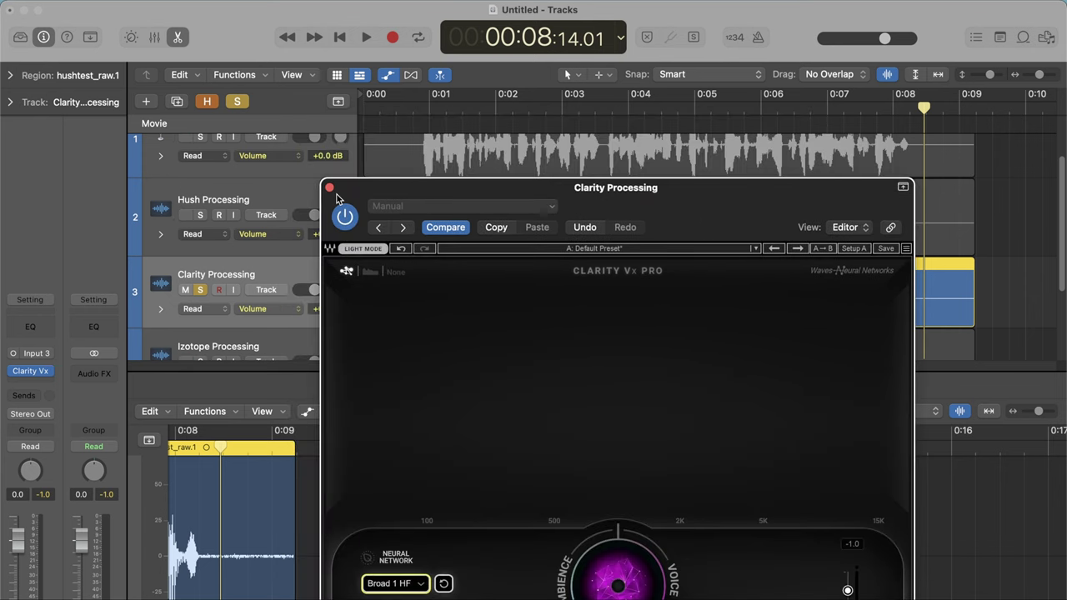
{"action": "left_click", "coordinate": [329, 188]}
Step: Play from 0:00 with Hush Processing soloed, switch solo back and forth with Clarity Processing to compare Broad 1 HF, and stop near 0:09
{"action": "left_click_drag", "start_coordinate": [412, 117], "coordinate": [317, 122]}
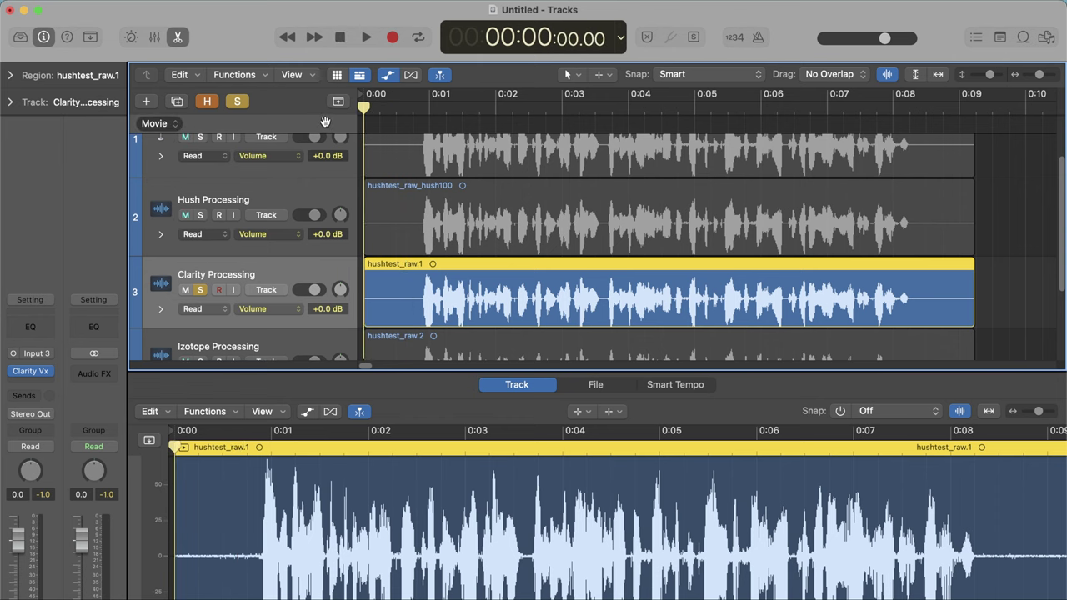
{"action": "left_click", "coordinate": [280, 226]}
{"action": "key", "text": "space"}
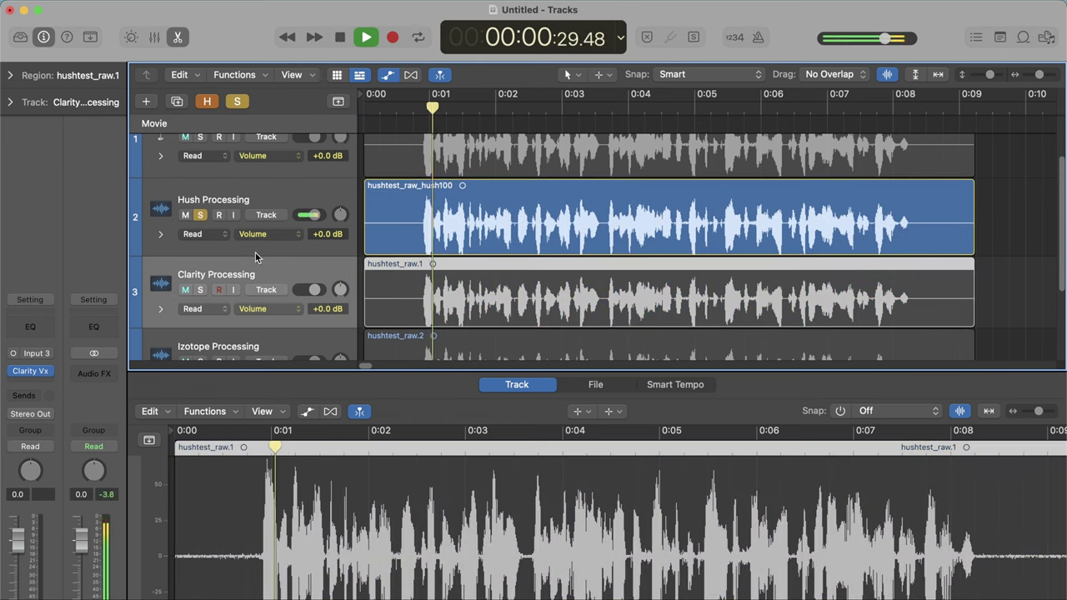
{"action": "key", "text": "Down"}
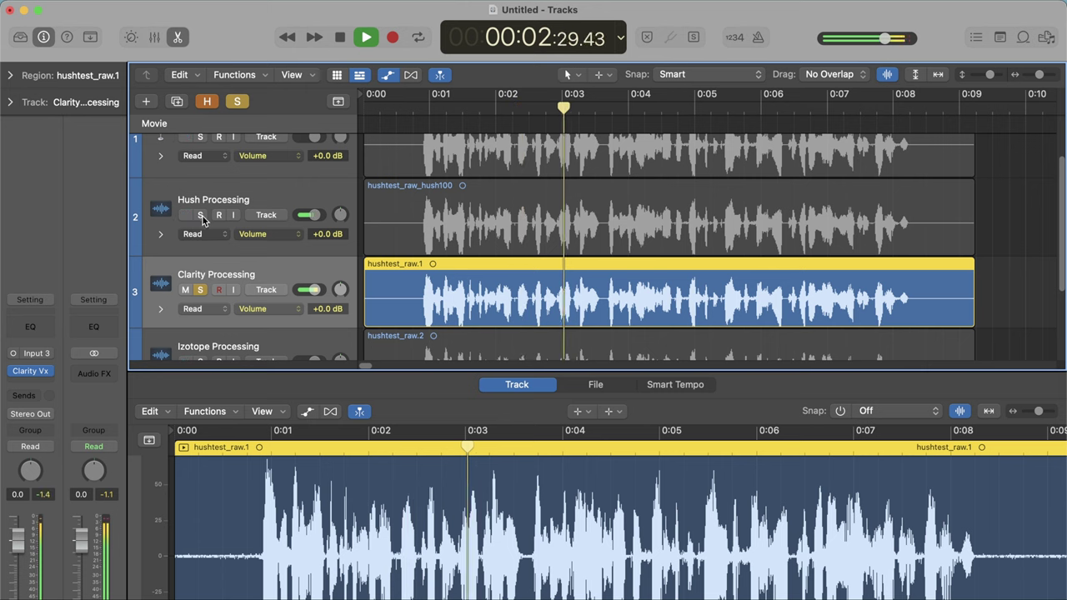
{"action": "key", "text": "Up"}
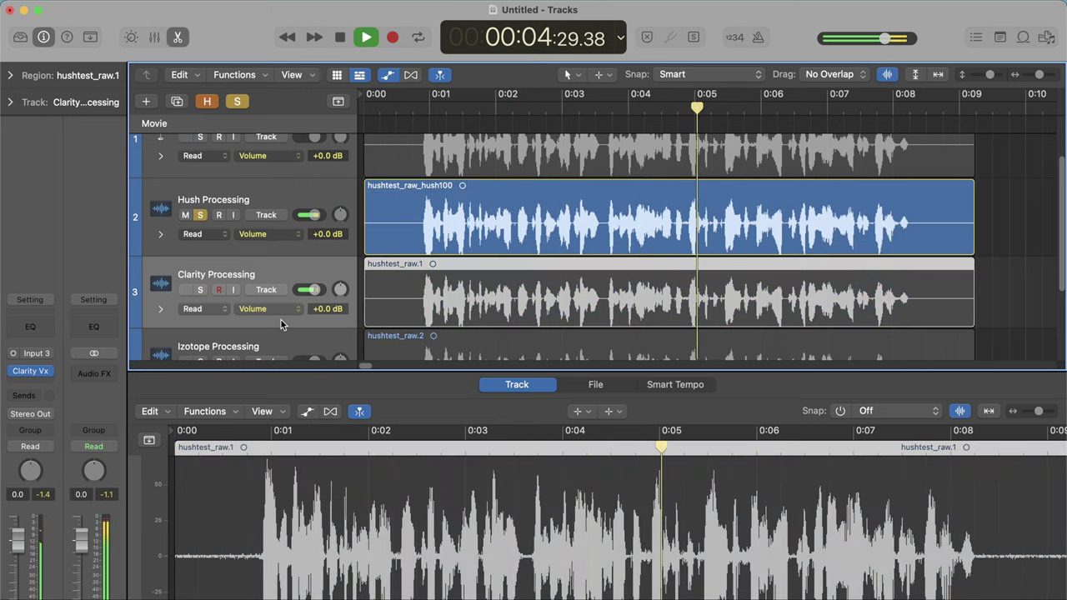
{"action": "key", "text": "Down"}
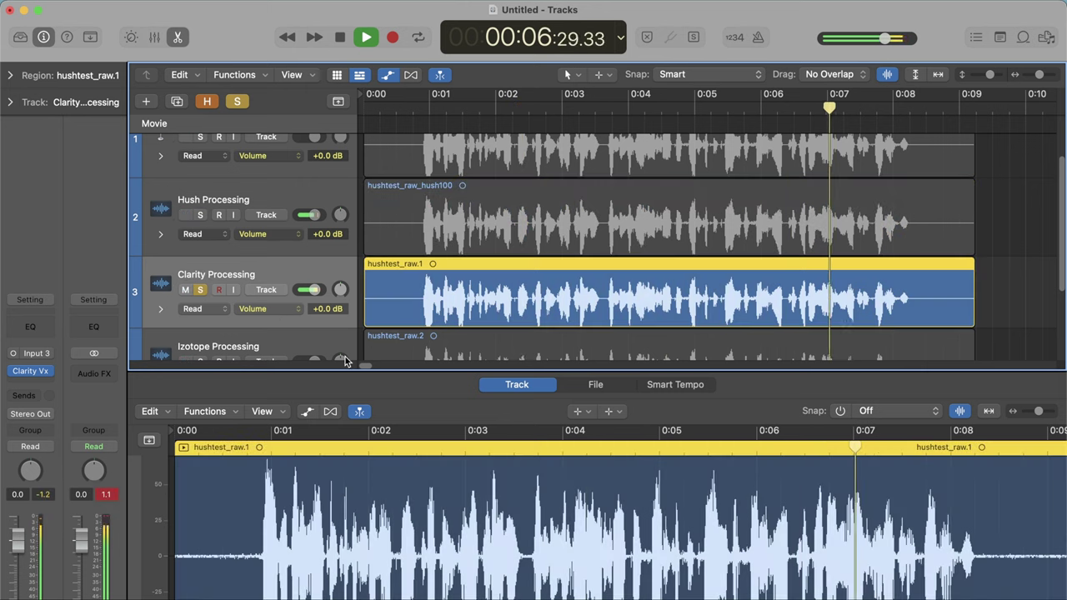
{"action": "key", "text": "Up"}
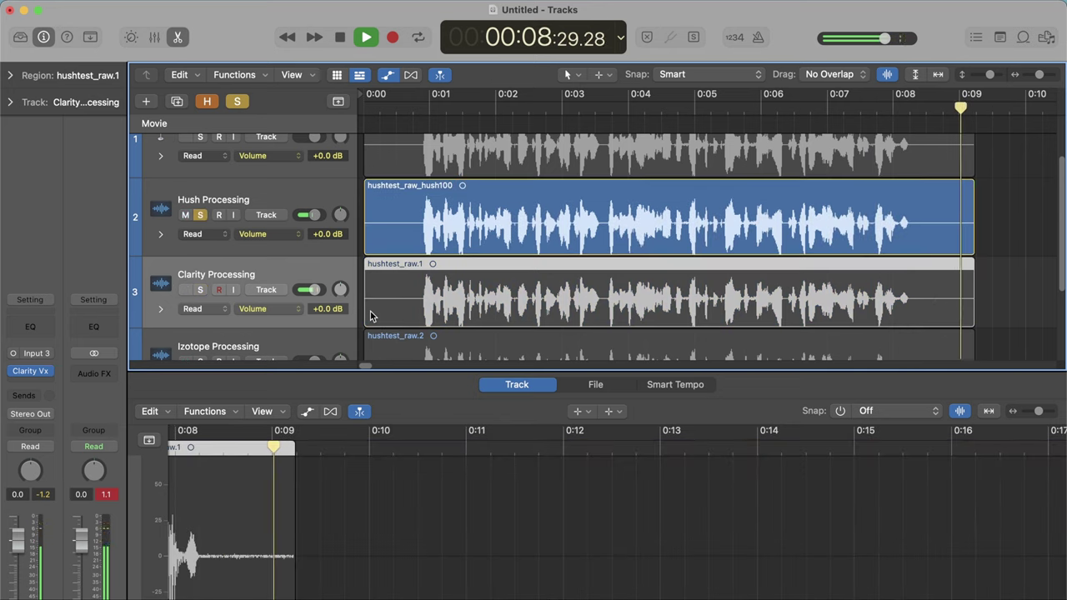
{"action": "key", "text": "space"}
Step: Reopen the Clarity Vx Pro window and change its neural network to Broad 2
{"action": "key", "text": "v"}
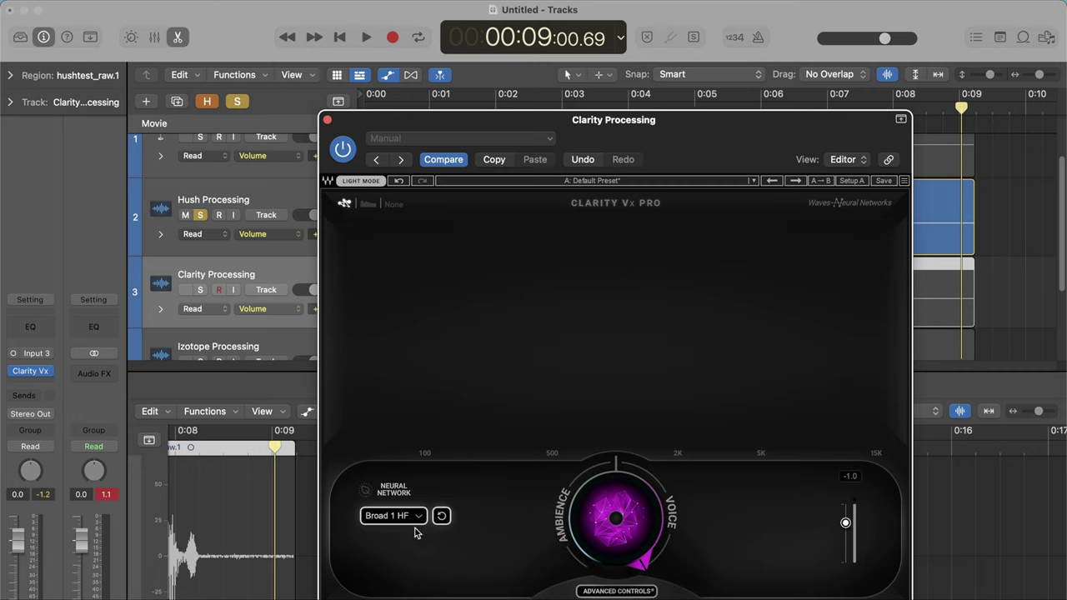
{"action": "scroll", "coordinate": [394, 517], "scroll_direction": "down", "scroll_amount": 1}
{"action": "scroll", "coordinate": [393, 520], "scroll_direction": "up", "scroll_amount": 2}
{"action": "scroll", "coordinate": [395, 521], "scroll_direction": "down", "scroll_amount": 1}
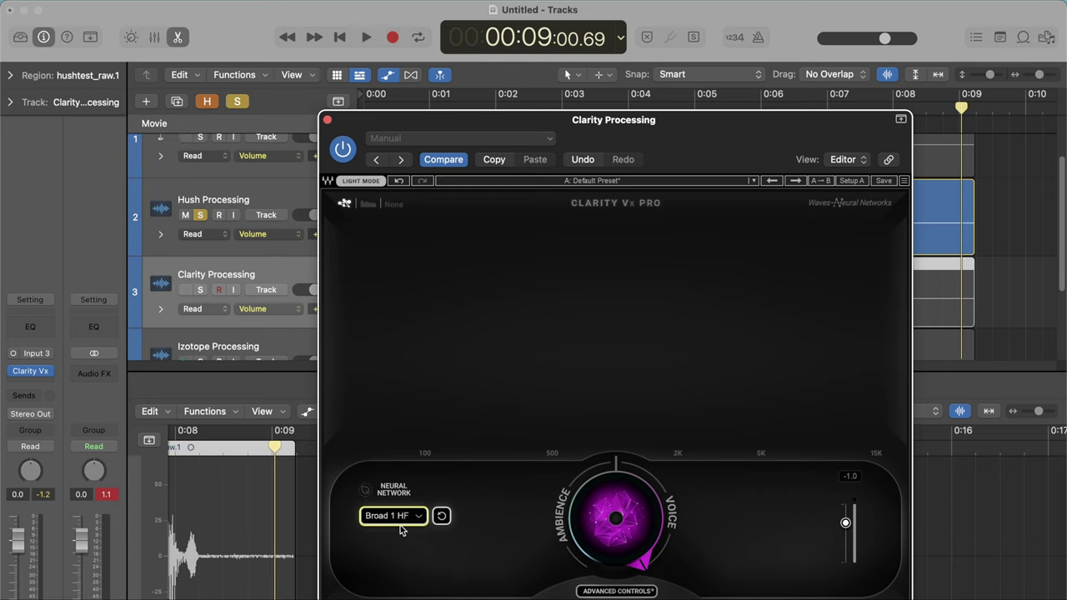
{"action": "mouse_move", "coordinate": [402, 525]}
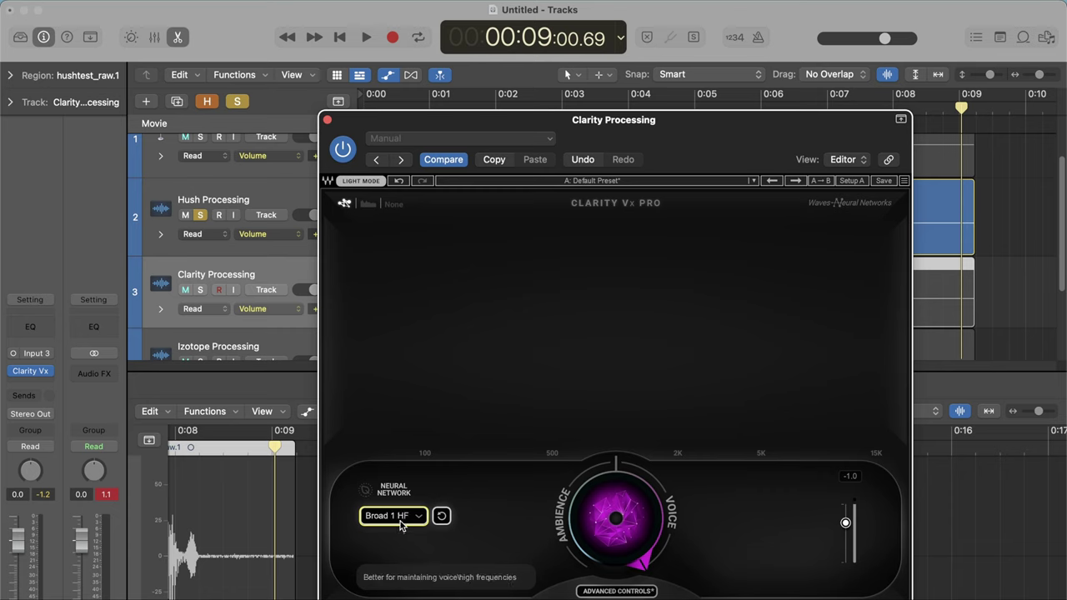
{"action": "scroll", "coordinate": [401, 523], "scroll_direction": "down", "scroll_amount": 1}
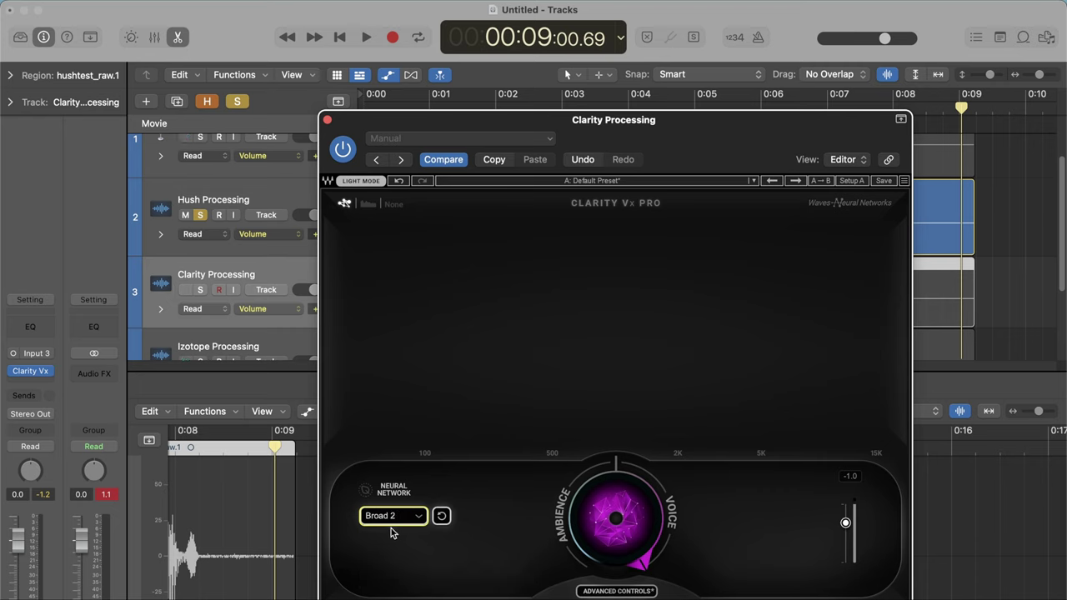
{"action": "scroll", "coordinate": [390, 527], "scroll_direction": "down", "scroll_amount": 1}
{"action": "scroll", "coordinate": [400, 516], "scroll_direction": "up", "scroll_amount": 2}
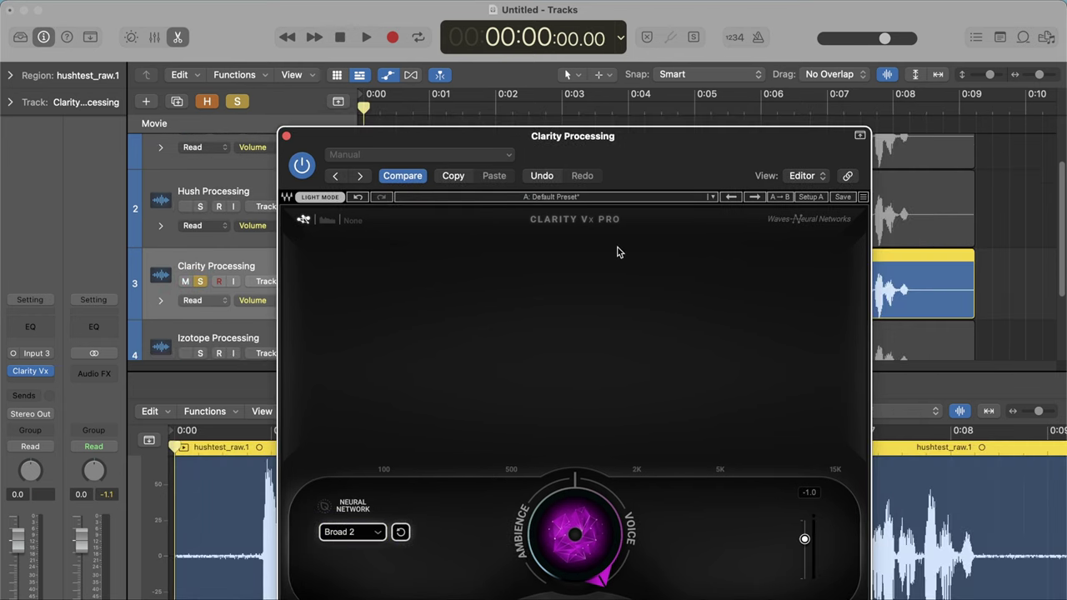
Step: Play the Clarity Processing recording from the start using Broad 2, stop after the voice ends, and close the plug-in window
{"action": "key", "text": "space"}
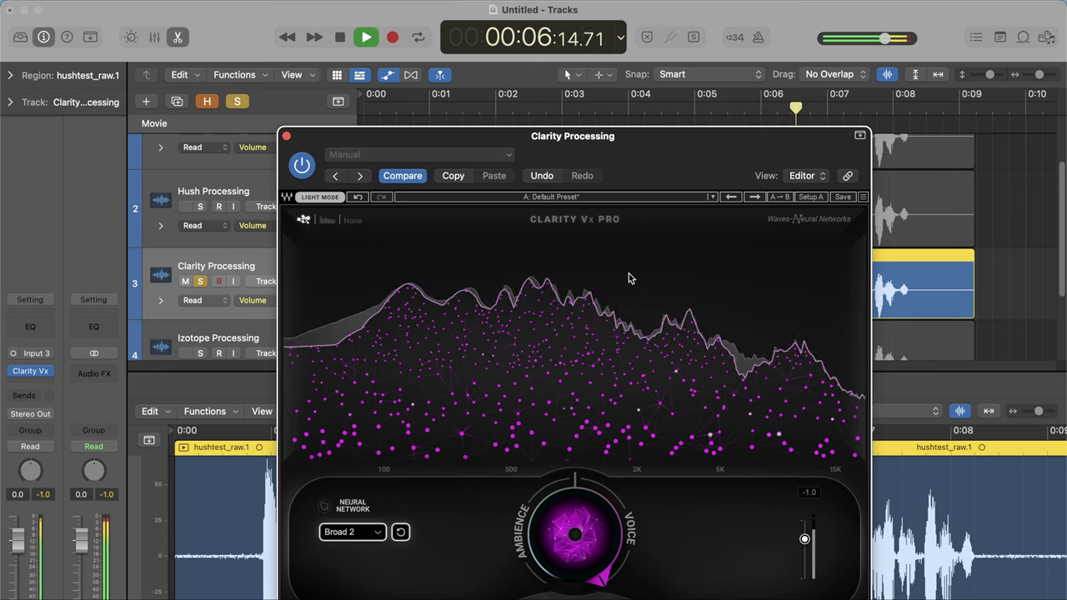
{"action": "key", "text": "space"}
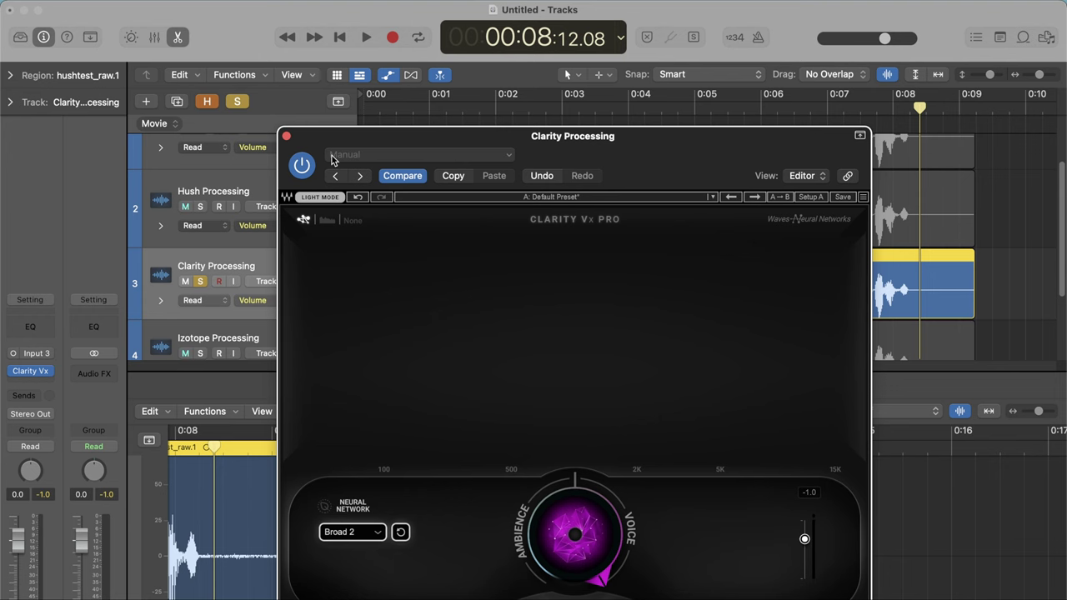
{"action": "left_click", "coordinate": [285, 136]}
Step: Select and solo the Izotope Processing track and return the playhead to the start
{"action": "scroll", "coordinate": [297, 248], "scroll_direction": "down", "scroll_amount": 2}
{"action": "scroll", "coordinate": [298, 248], "scroll_direction": "down", "scroll_amount": 1}
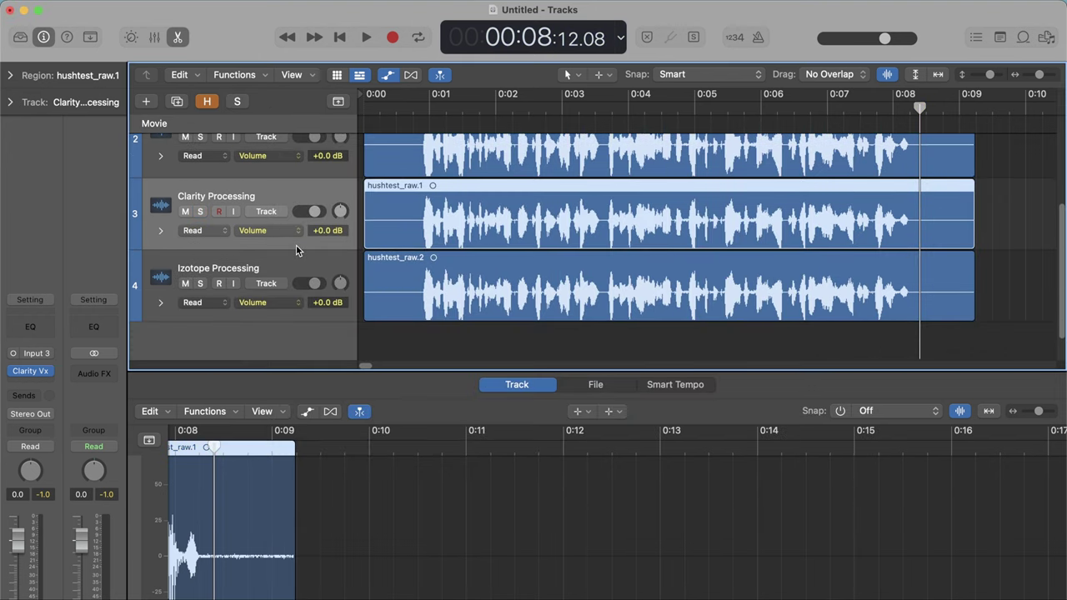
{"action": "left_click", "coordinate": [304, 261]}
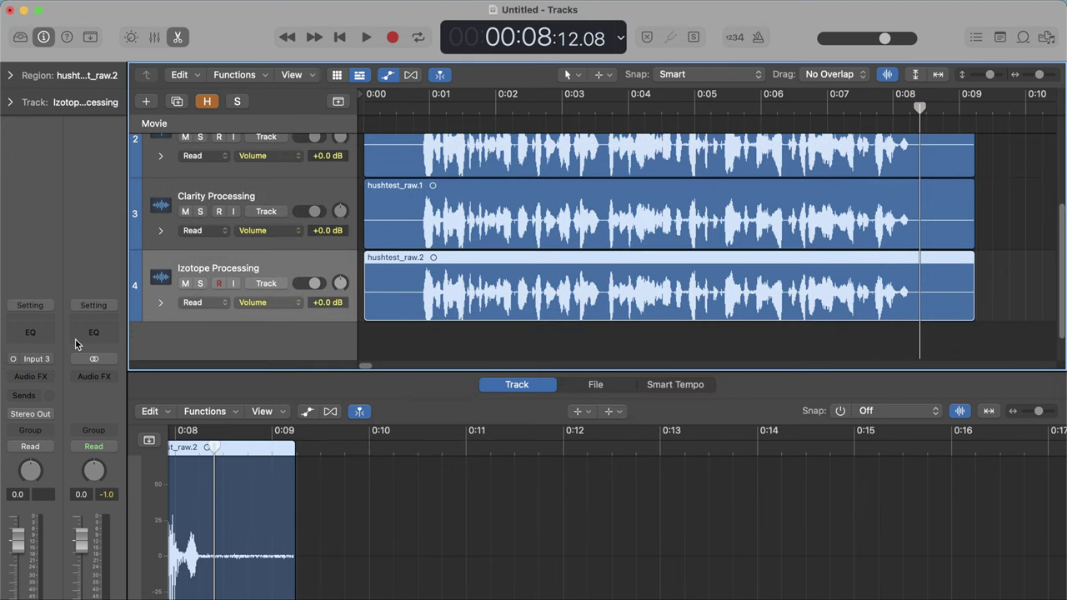
{"action": "left_click", "coordinate": [200, 283]}
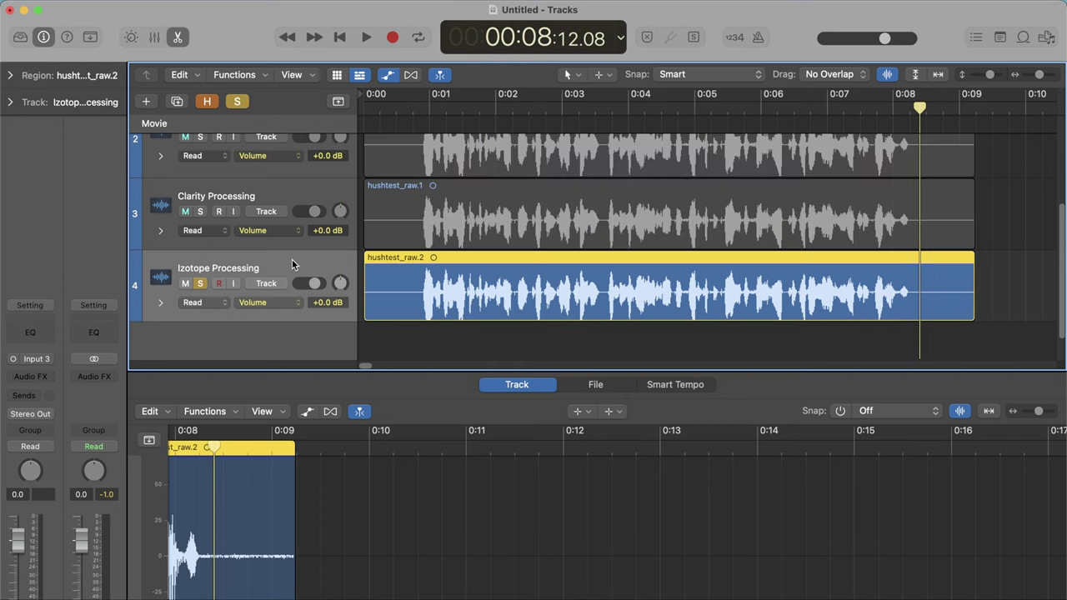
{"action": "key", "text": "Return"}
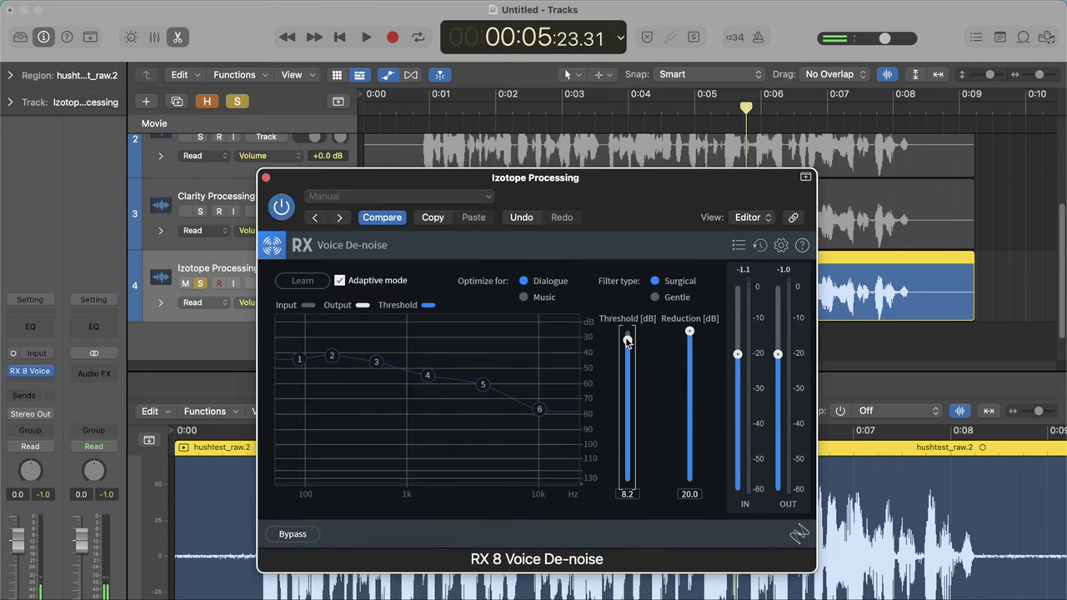
Step: Raise the RX 8 Voice De-noise threshold to 10.0 dB and move the plug-in window aside
{"action": "left_click_drag", "start_coordinate": [627, 334], "coordinate": [627, 330]}
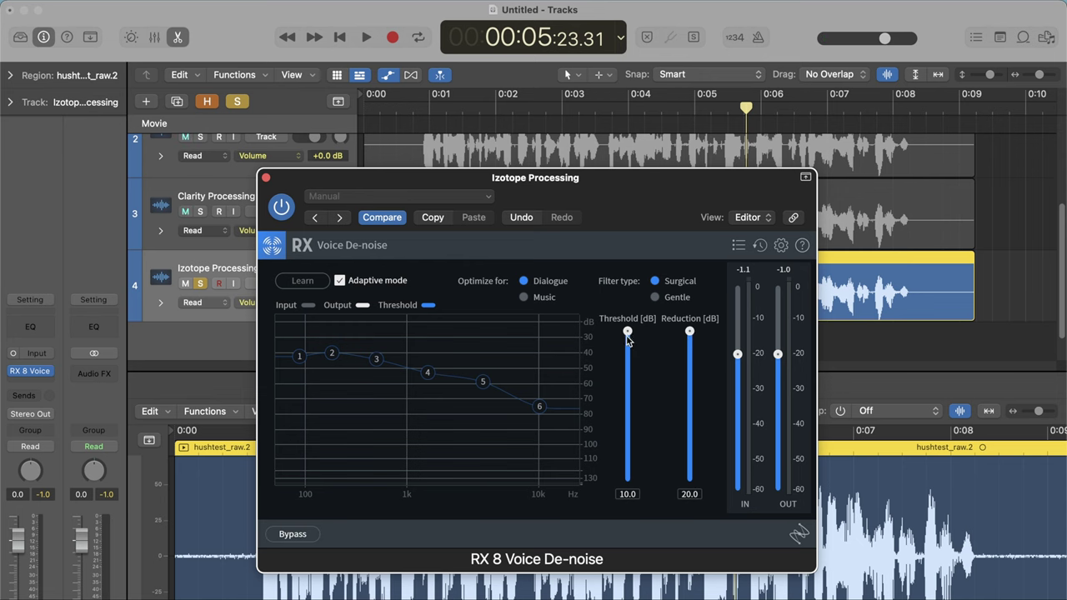
{"action": "left_click_drag", "start_coordinate": [700, 210], "coordinate": [752, 226]}
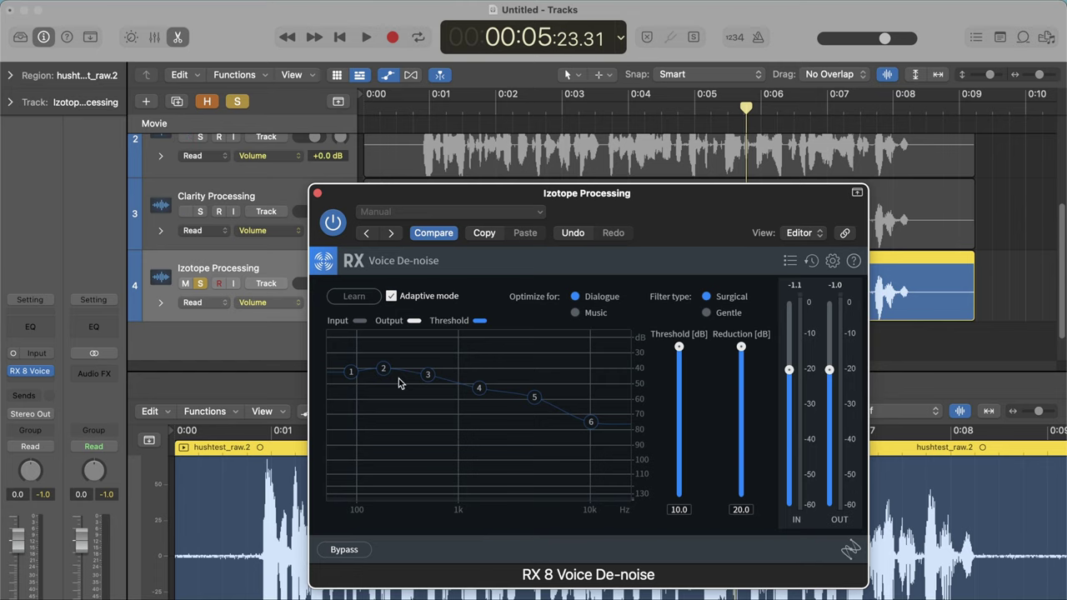
{"action": "left_click_drag", "start_coordinate": [602, 233], "coordinate": [496, 355]}
Step: Play the Izotope Processing recording from the start with its plug-in in view, stop after the voice ends, and close the plug-in window
{"action": "key", "text": "Return"}
{"action": "left_click_drag", "start_coordinate": [591, 354], "coordinate": [623, 164]}
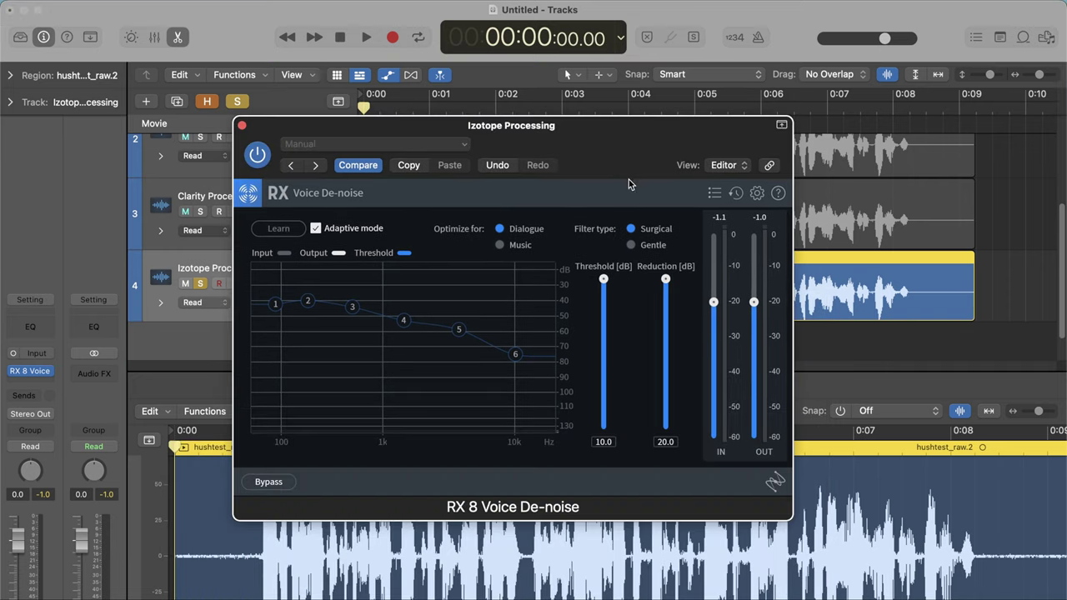
{"action": "key", "text": "space"}
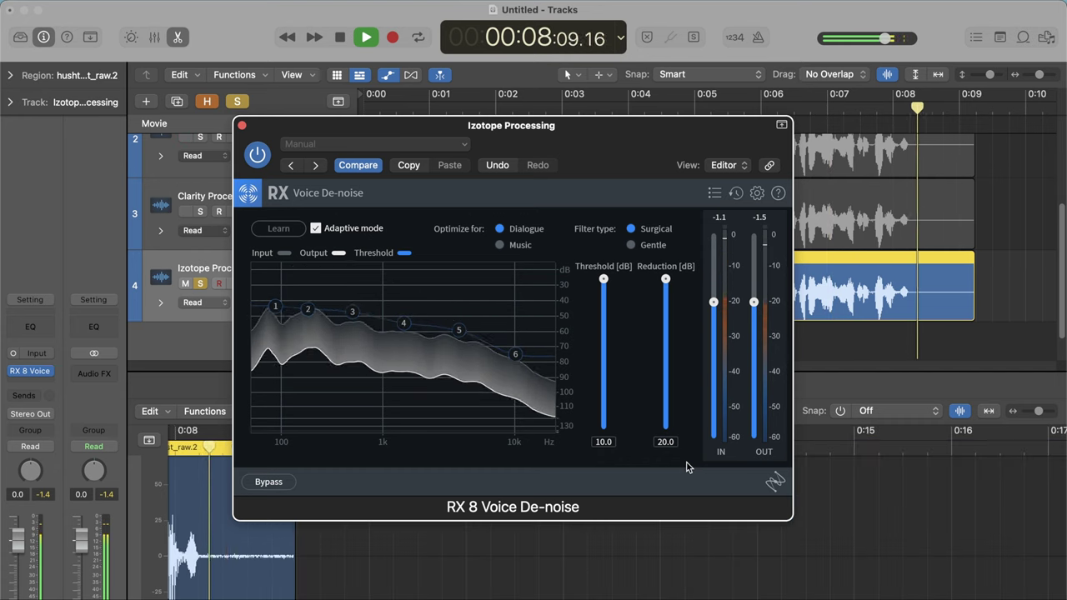
{"action": "key", "text": "space"}
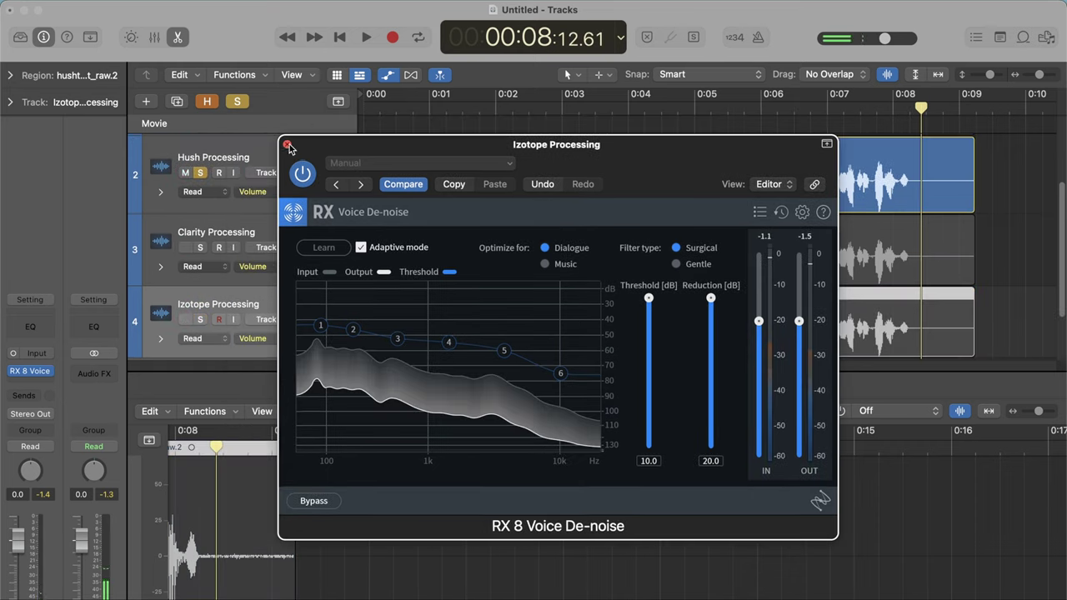
{"action": "left_click", "coordinate": [287, 145]}
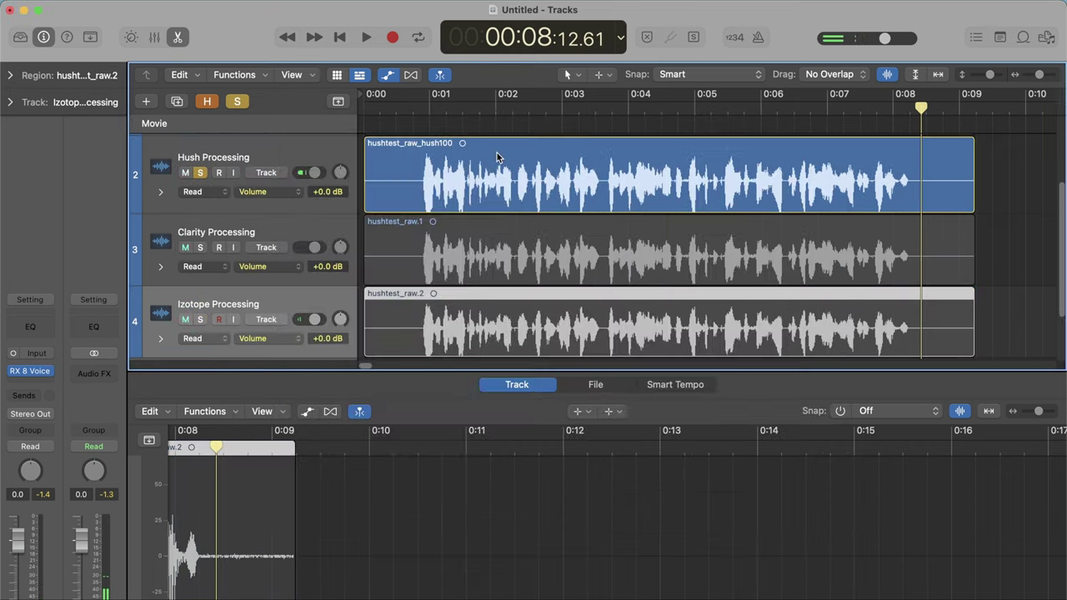